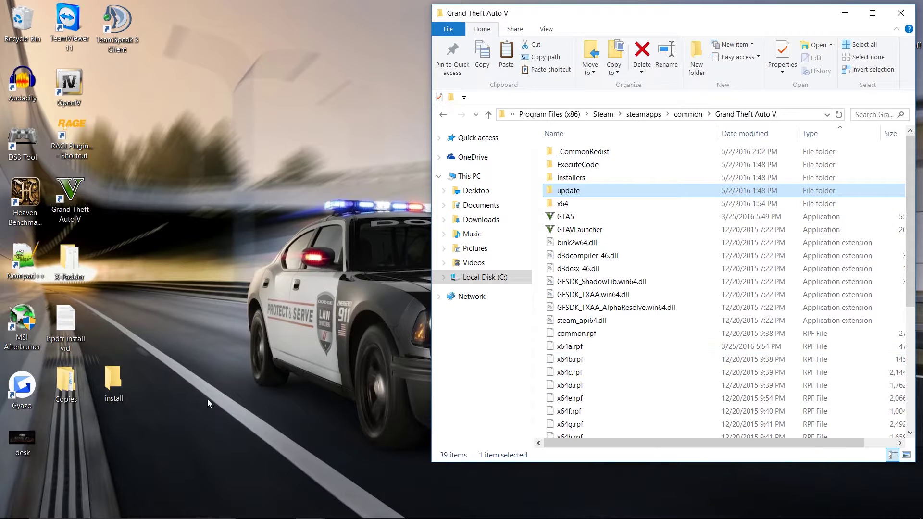
- Open the Copies folder of downloaded zips, then hide it to reveal the desktop
double_click(72, 386)
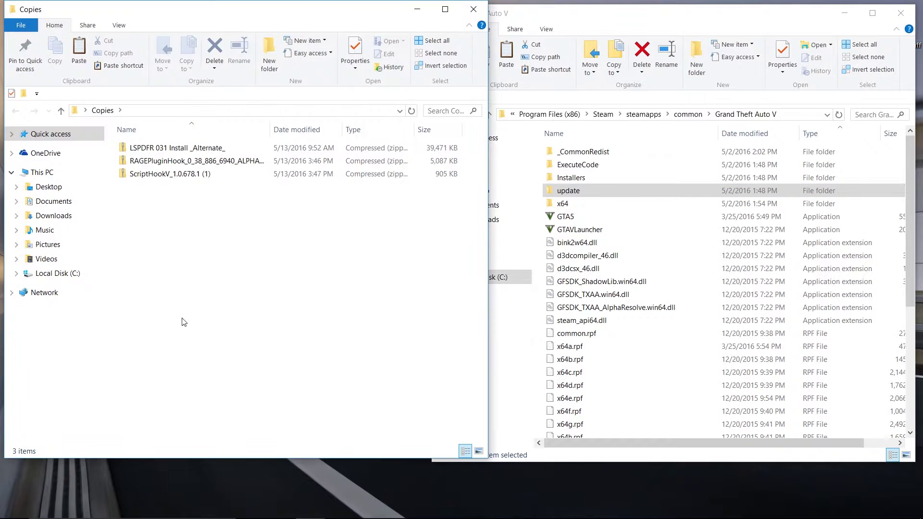
drag(185, 229, 160, 145)
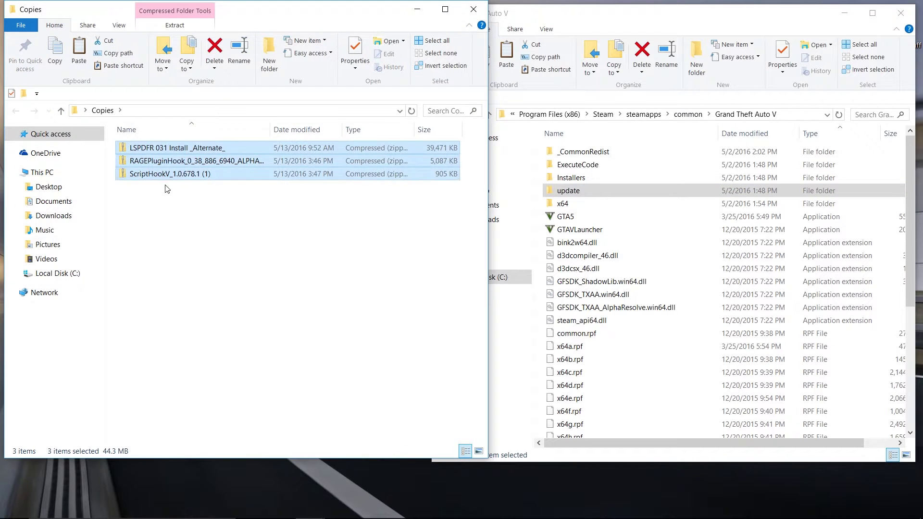
click(169, 201)
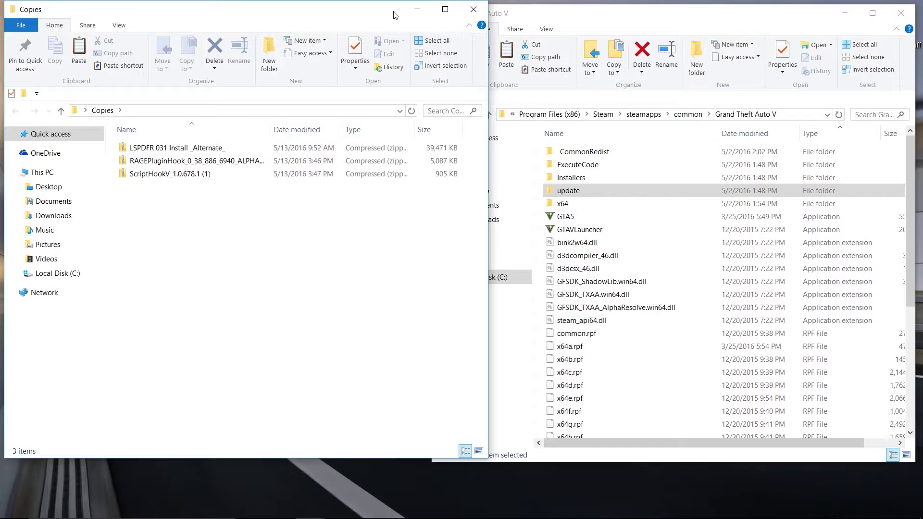
click(416, 10)
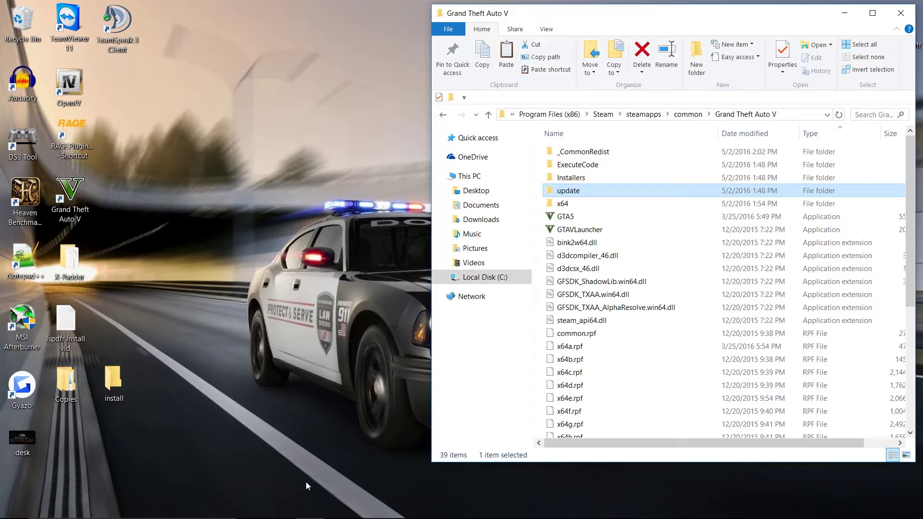
- Copy the LSPDFR 031 Install (Alternate) zip from the Copies folder
double_click(70, 378)
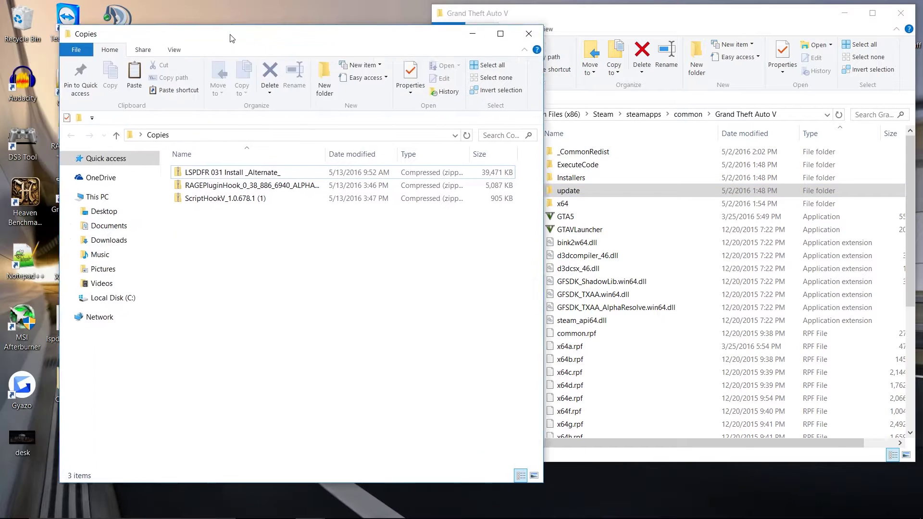
drag(180, 9, 630, 93)
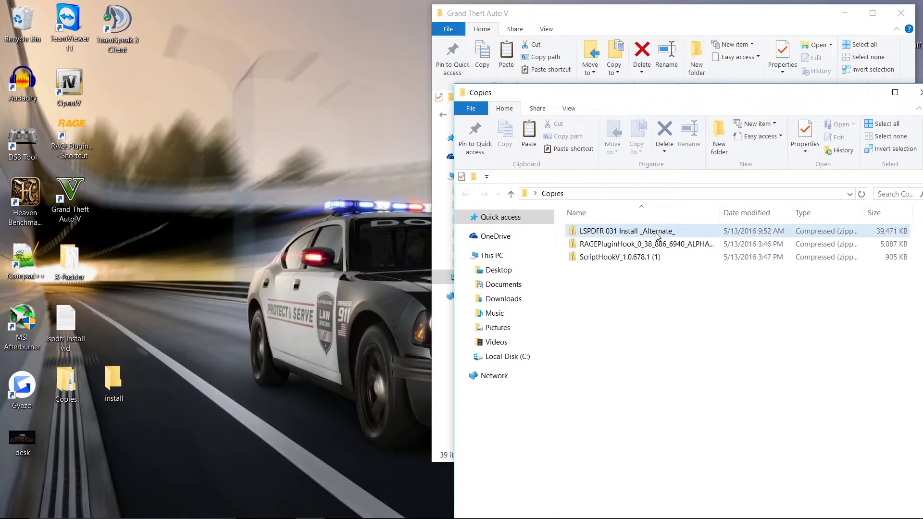
right_click(622, 234)
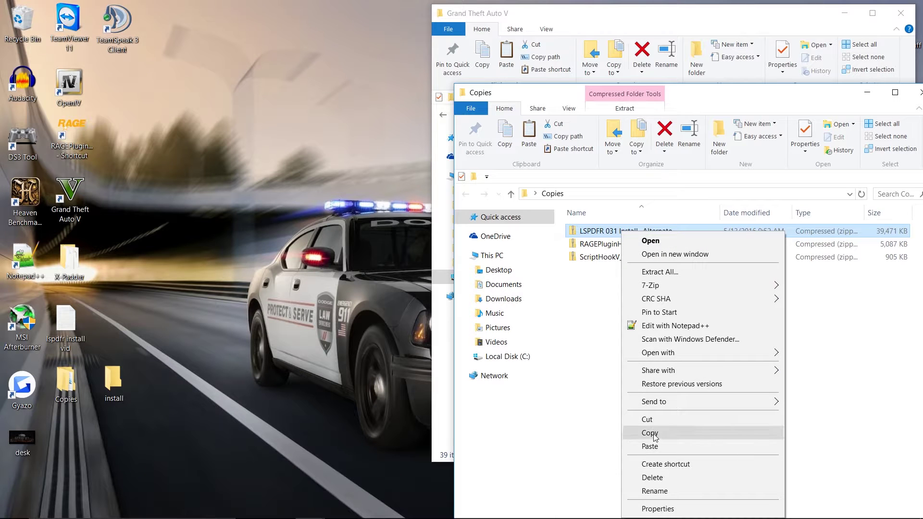
click(649, 433)
- Paste the LSPDFR zip into the desktop install folder and minimize Copies
right_click(113, 373)
double_click(113, 373)
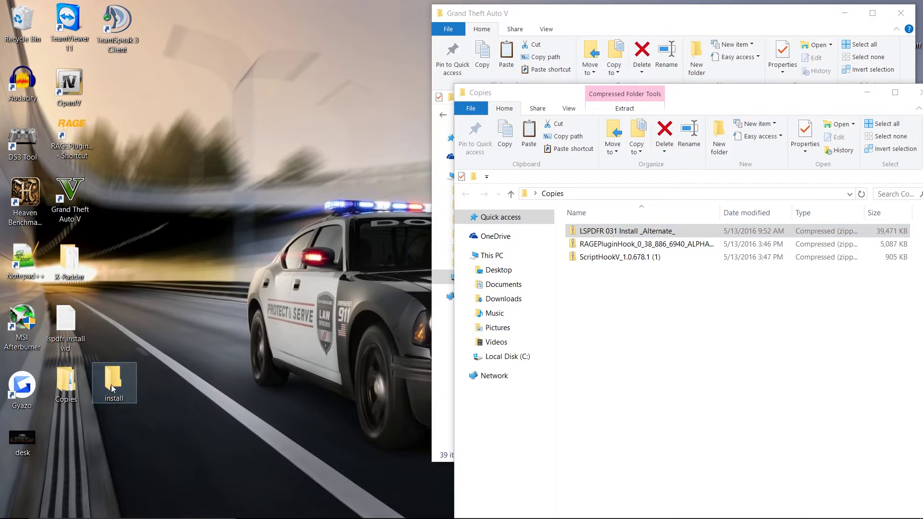
right_click(192, 257)
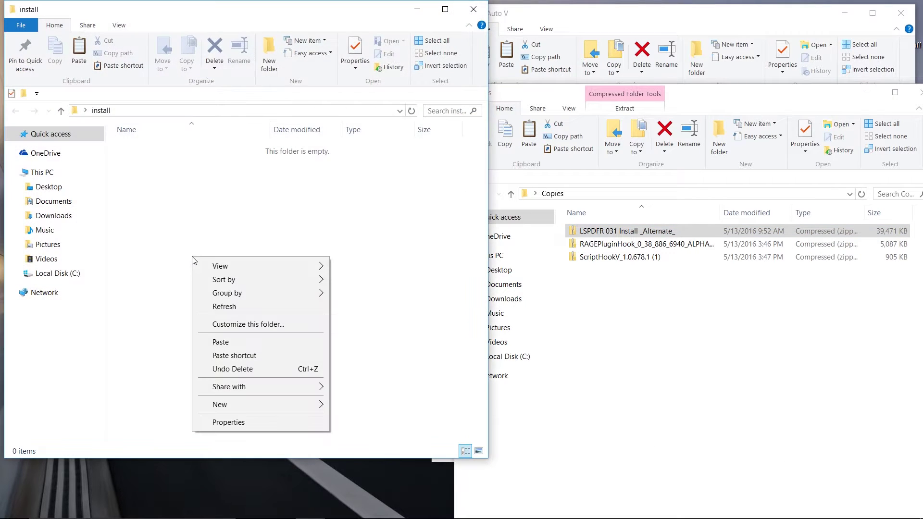
click(237, 343)
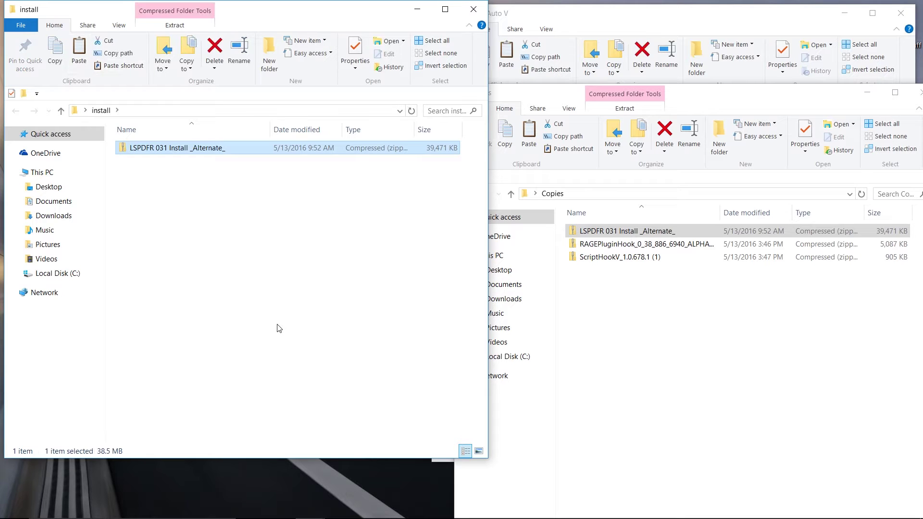
click(655, 353)
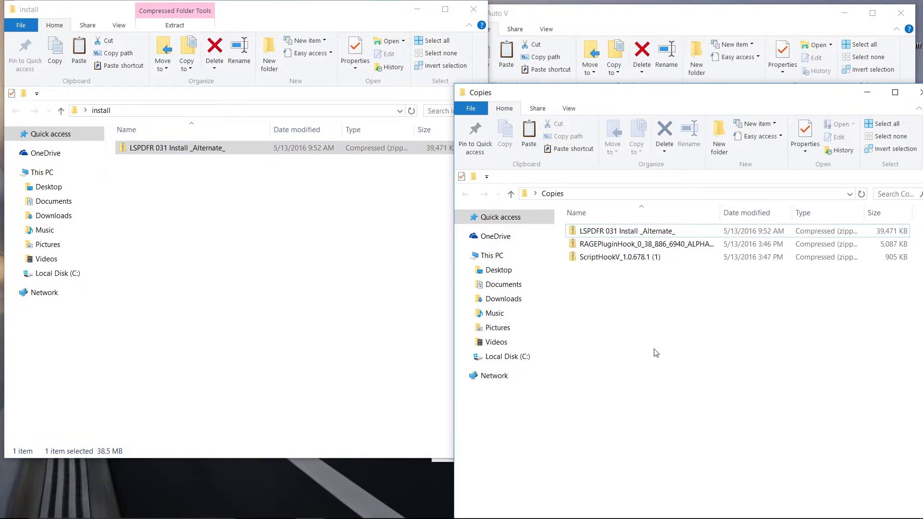
click(867, 93)
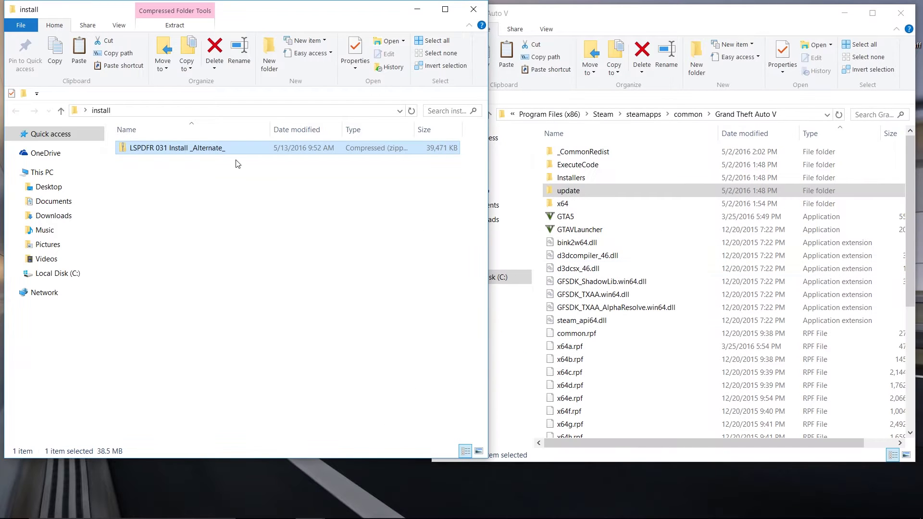
- Extract lspdfr031setup_alt from the LSPDFR zip into install using 7-Zip Extract Here
double_click(172, 148)
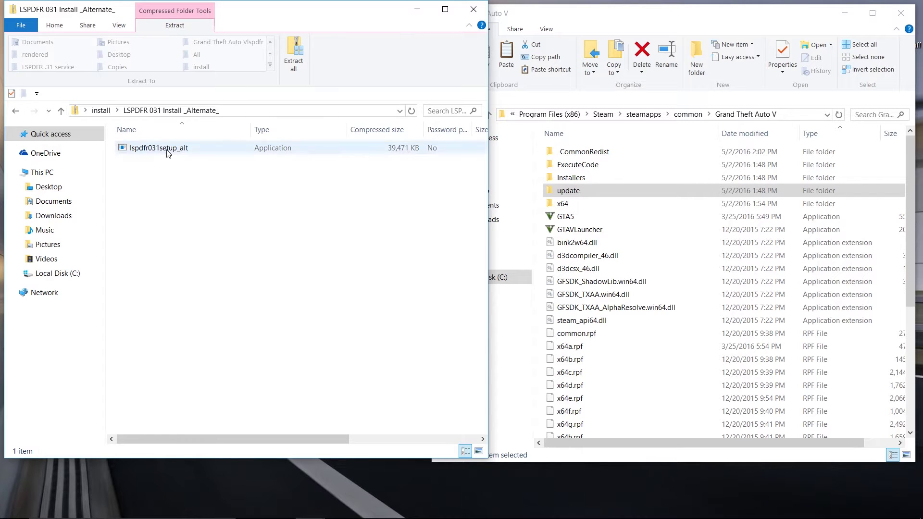
click(16, 112)
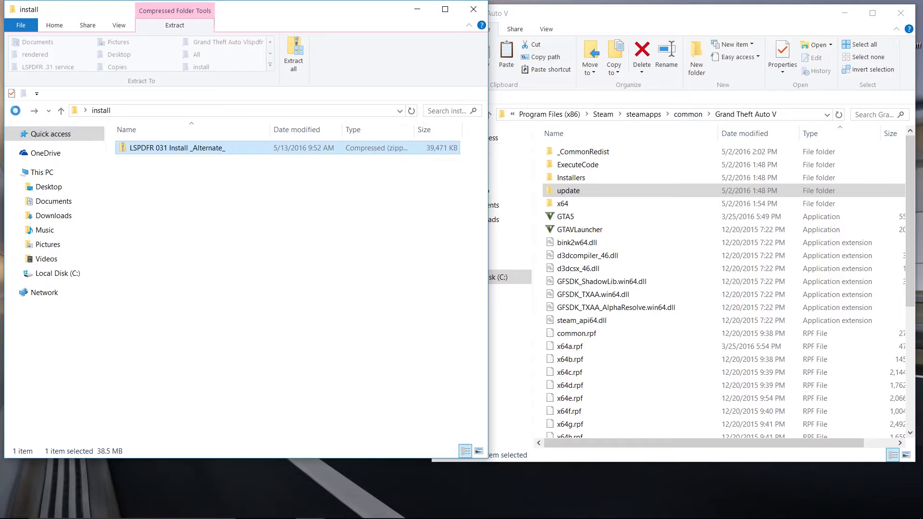
right_click(186, 156)
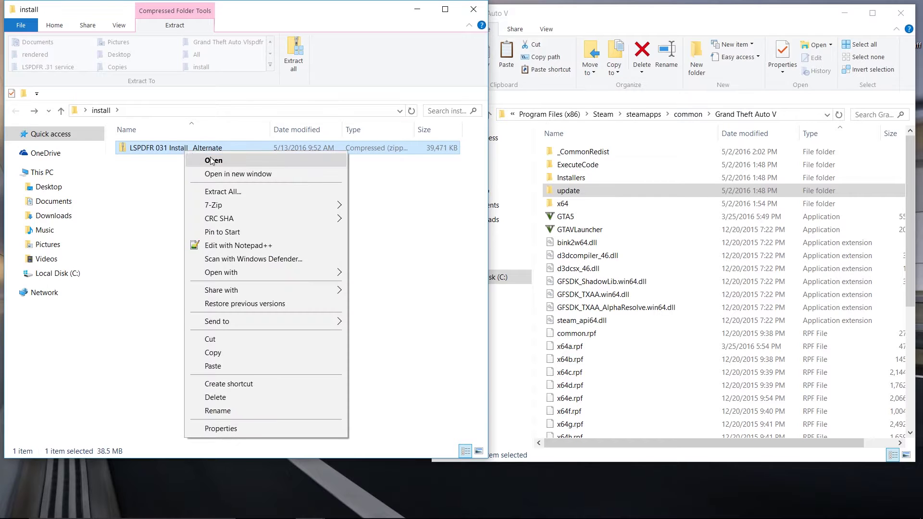
mouse_move(213, 206)
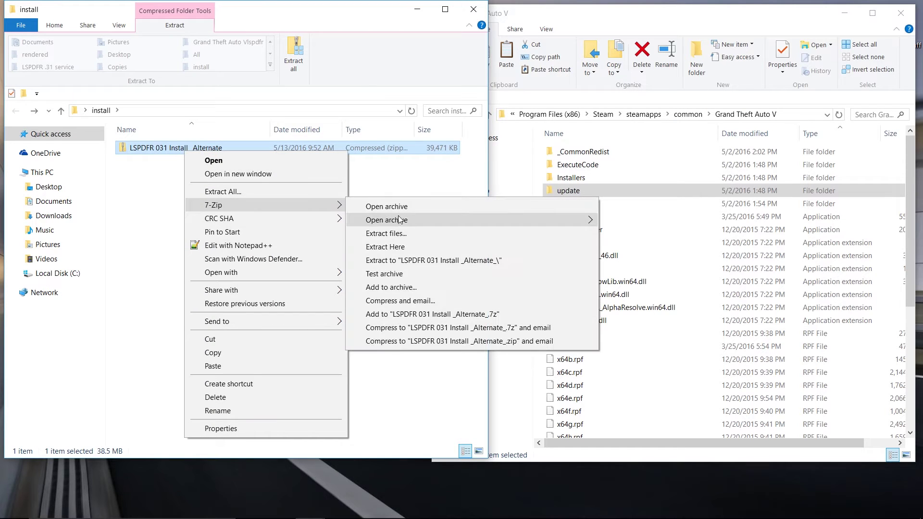
click(394, 249)
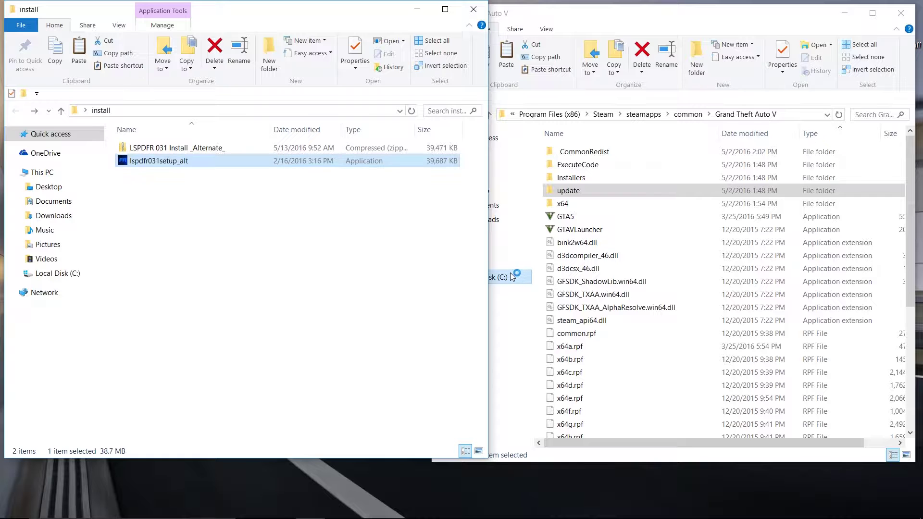
drag(272, 15, 294, 36)
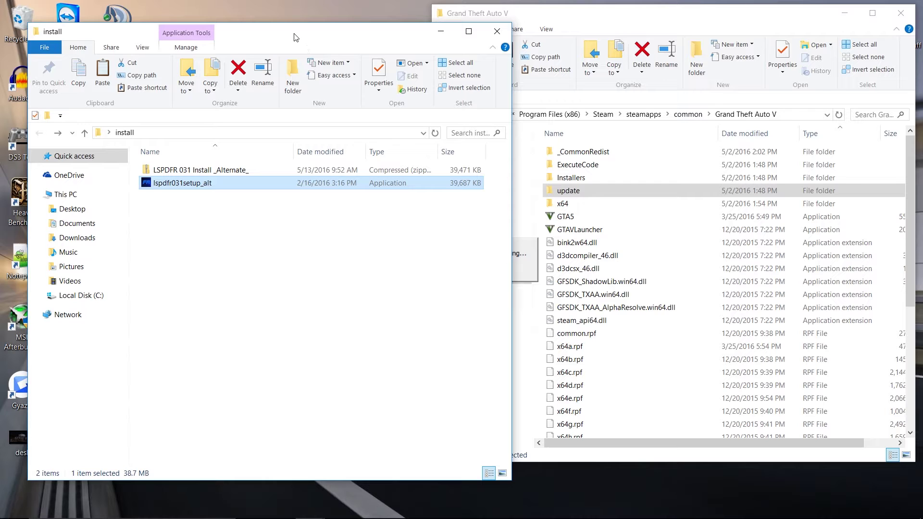
drag(295, 36, 270, 27)
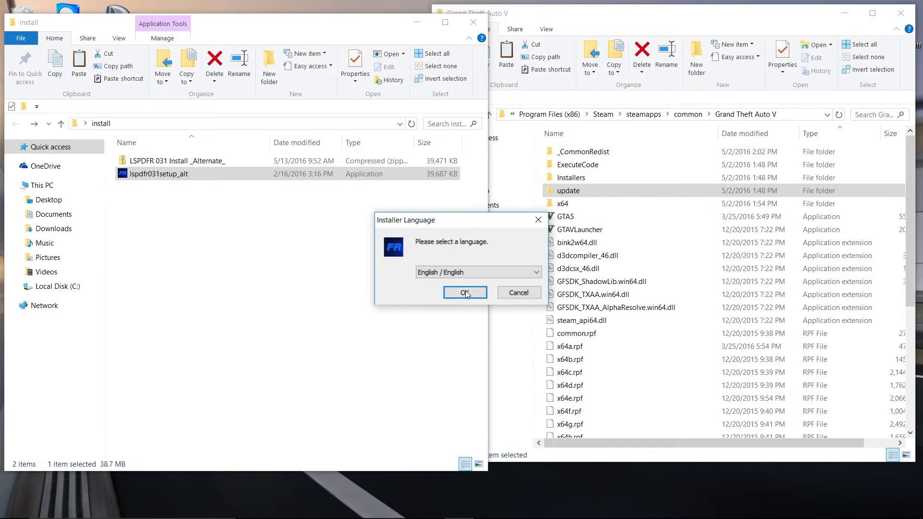
- Install LSPDFR in English with default components into the Grand Theft Auto V folder
click(465, 291)
click(521, 364)
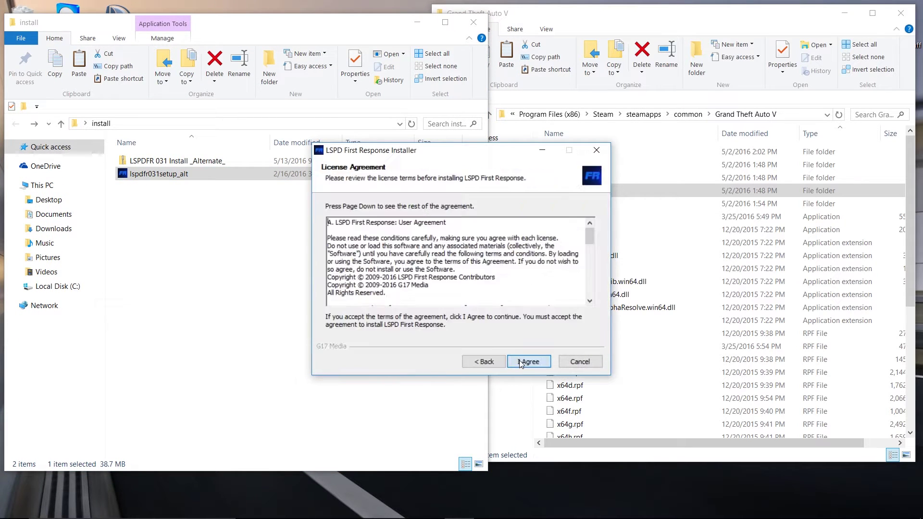
click(528, 363)
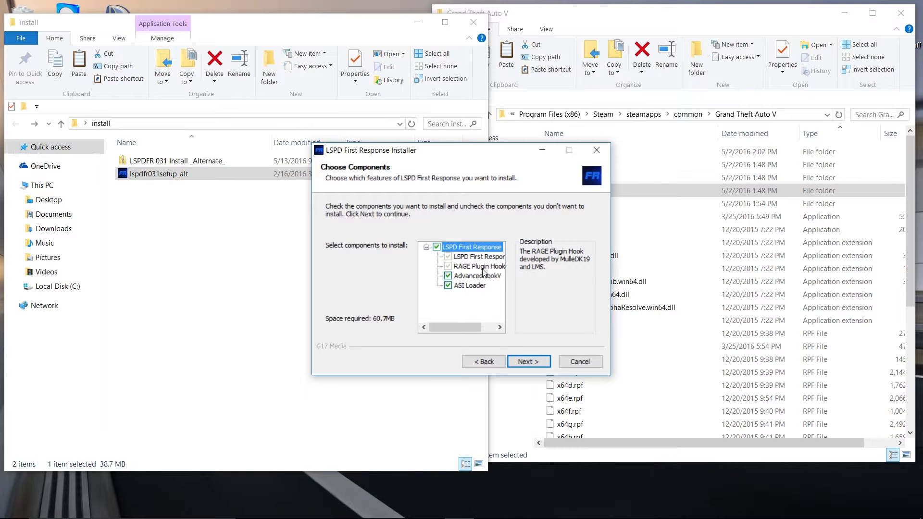
click(521, 362)
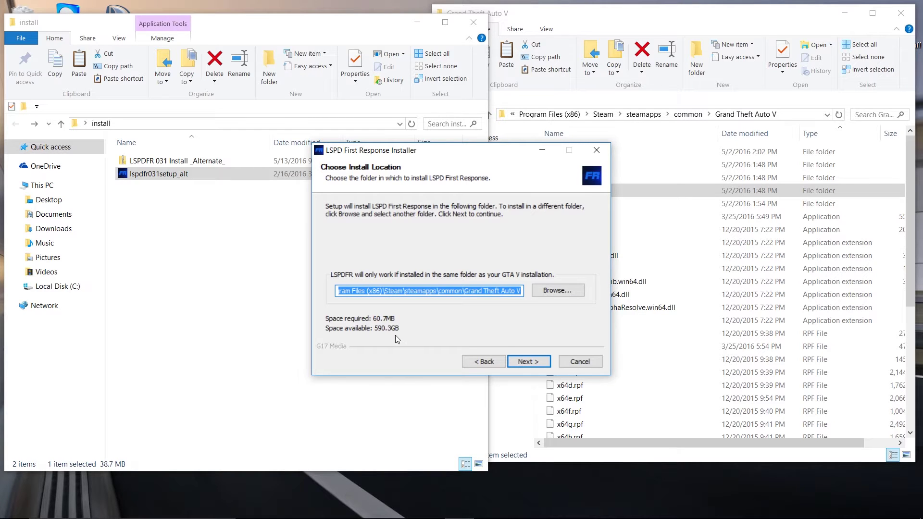
click(537, 362)
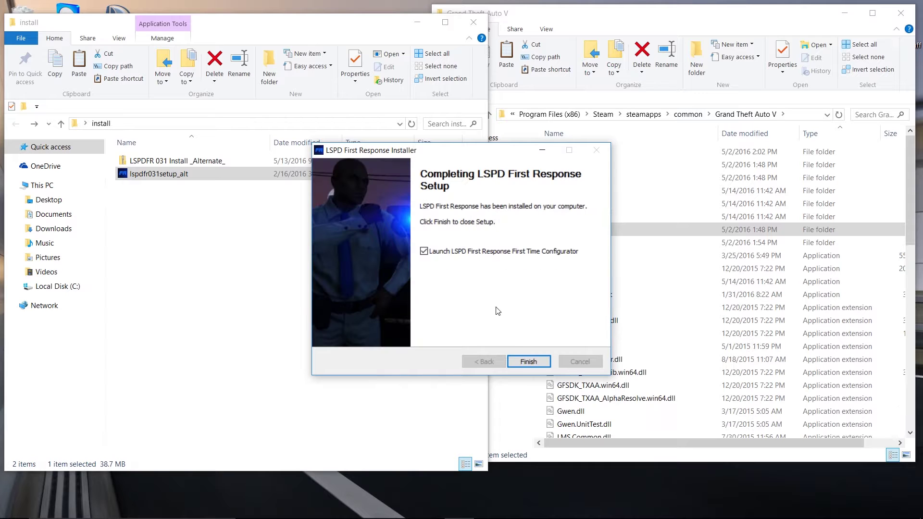
click(531, 364)
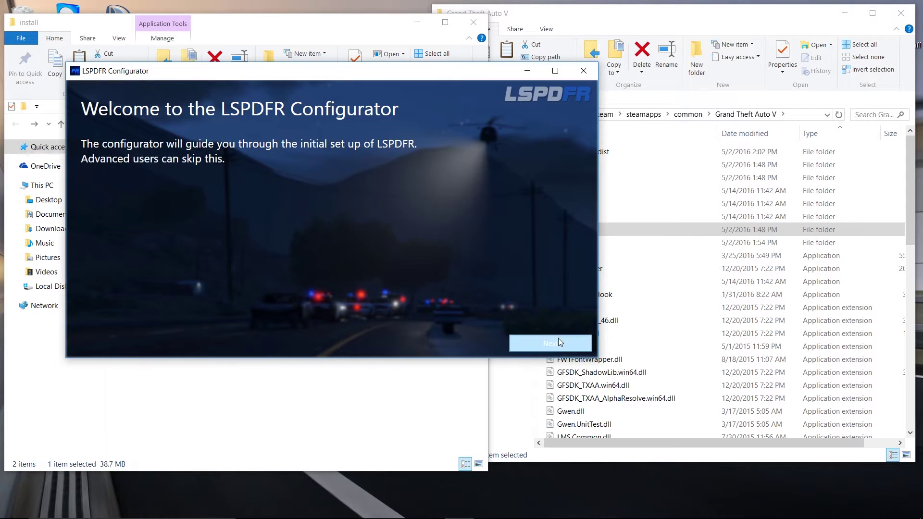
- Accept the RAGE Plugin Hook license, apply recommended settings, enable Preload all models, and save
click(559, 343)
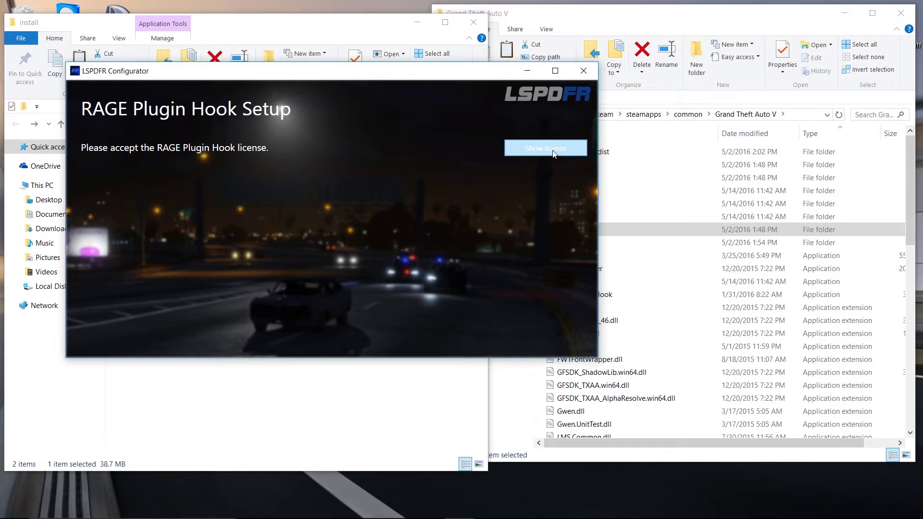
click(553, 152)
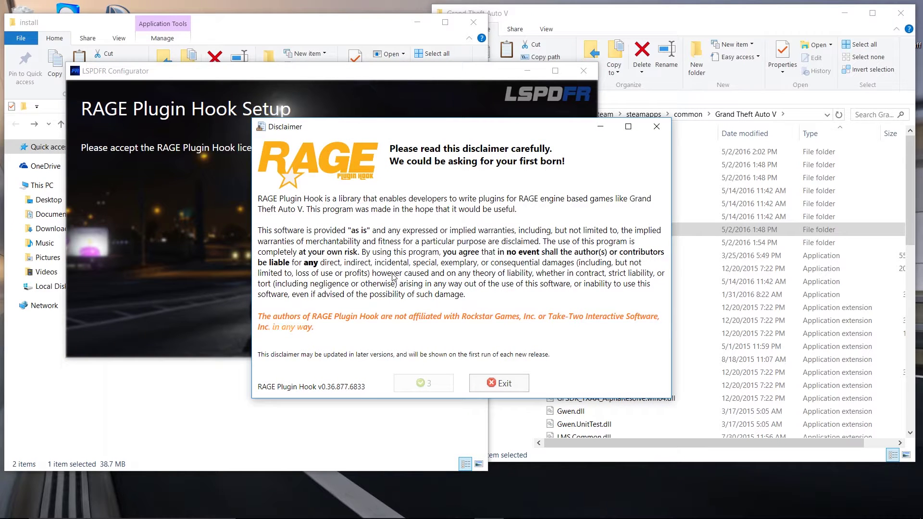
click(423, 385)
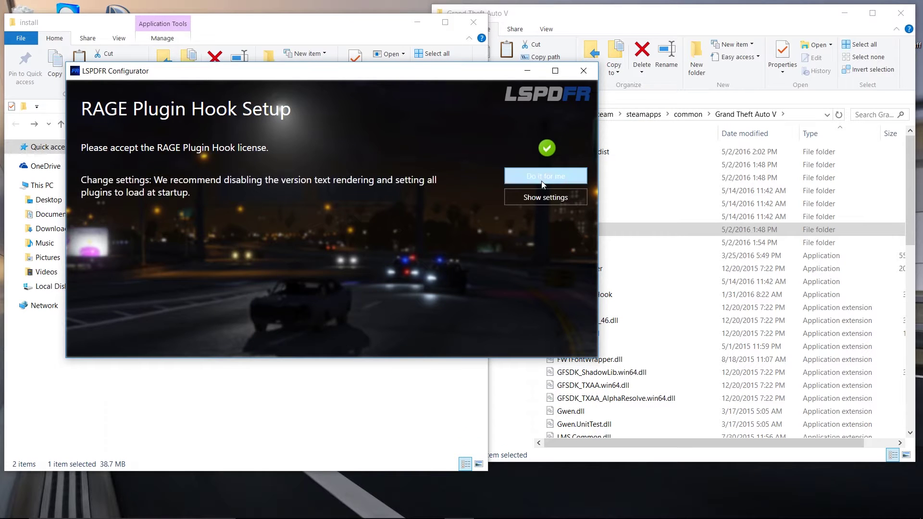
click(547, 178)
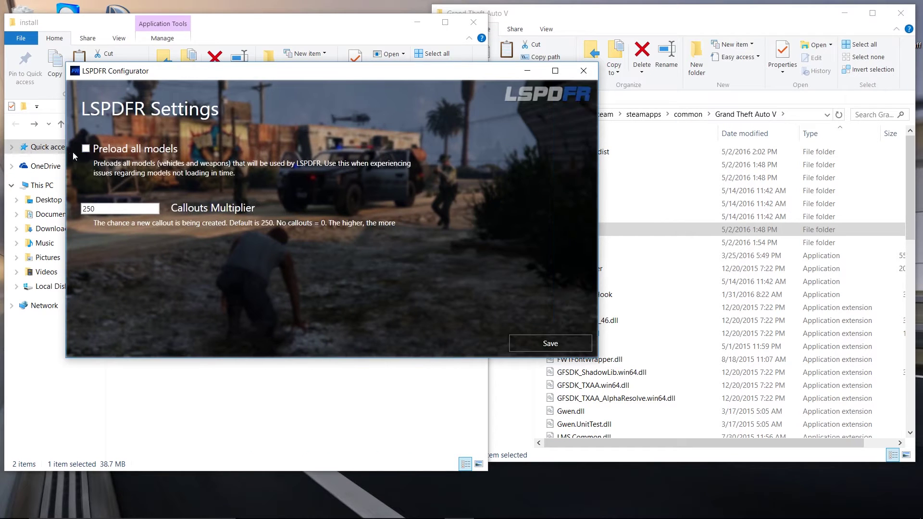
click(86, 149)
click(559, 338)
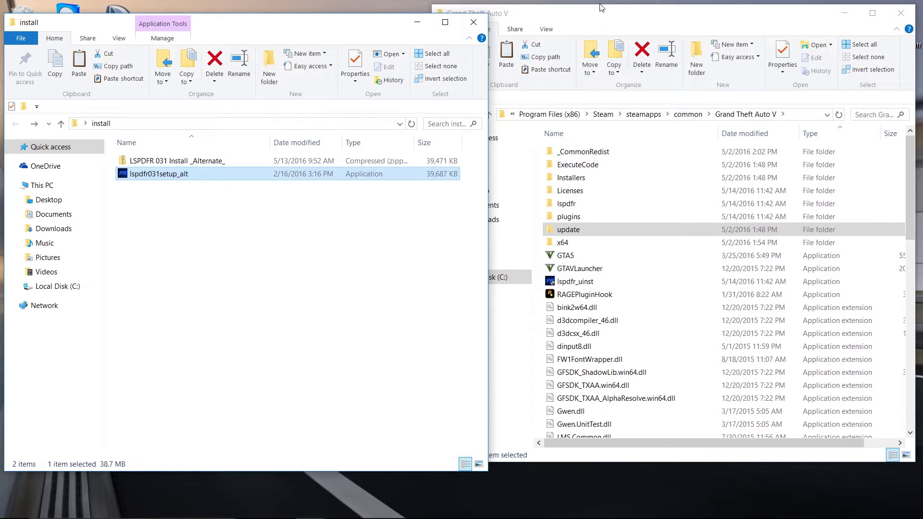
- Delete the two old files from the install folder
click(601, 19)
scroll(639, 235, down, 2)
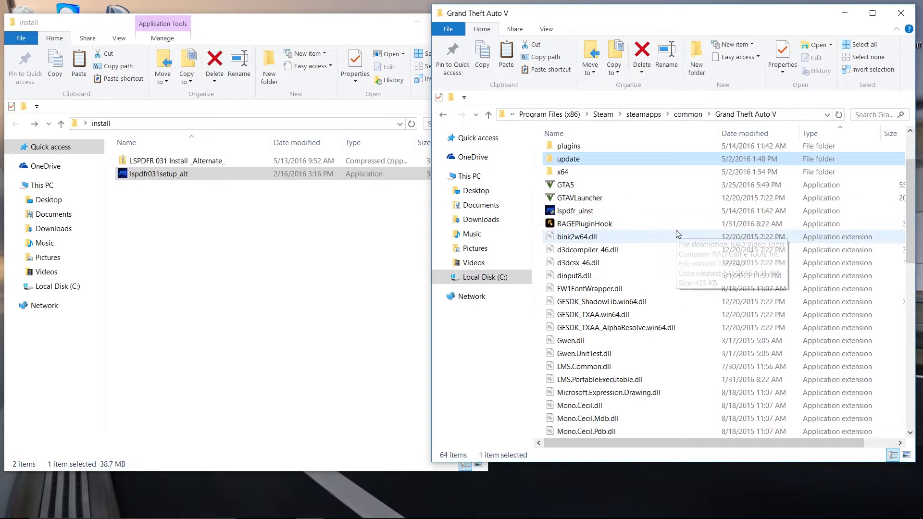
scroll(684, 238, down, 4)
scroll(649, 260, down, 4)
scroll(645, 266, up, 4)
scroll(645, 266, up, 4)
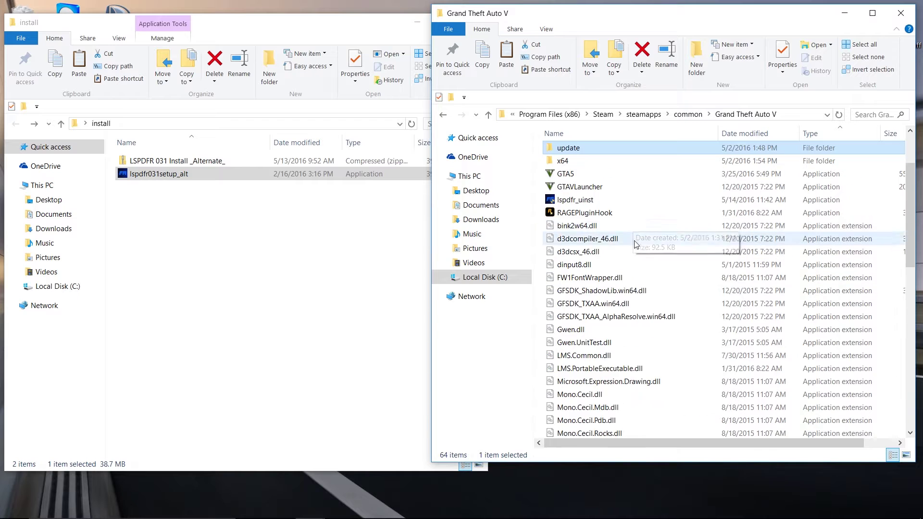
scroll(638, 258, up, 2)
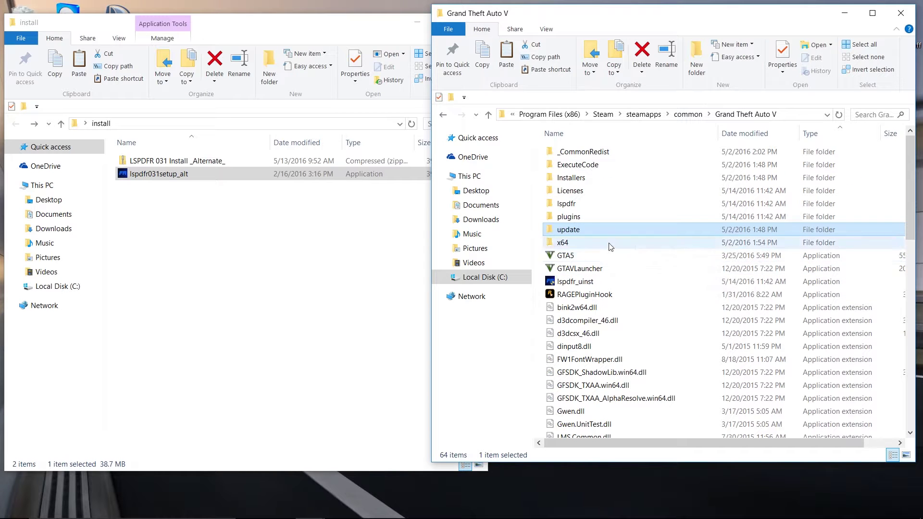
click(278, 285)
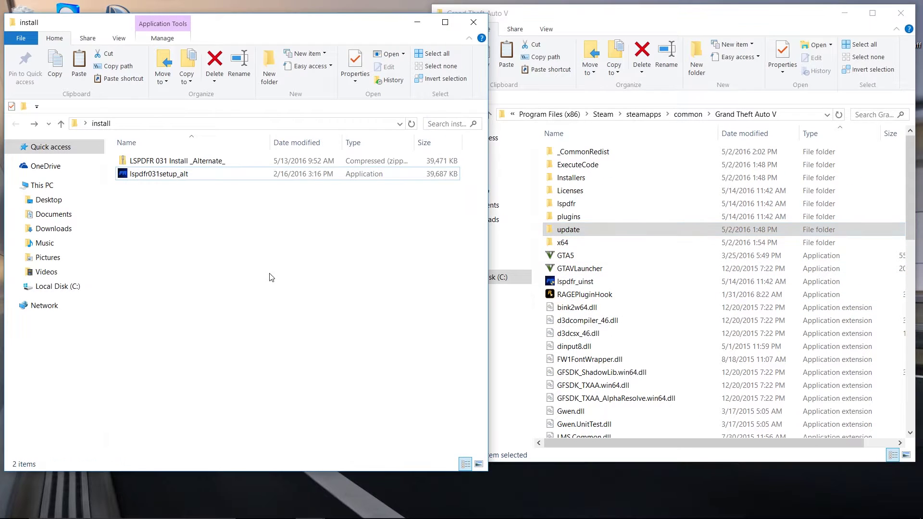
drag(221, 267, 164, 164)
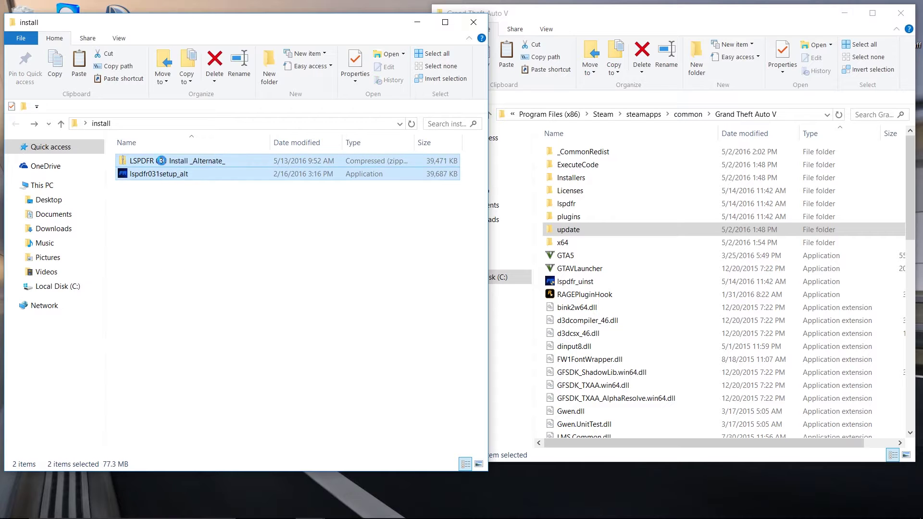
right_click(165, 165)
click(205, 368)
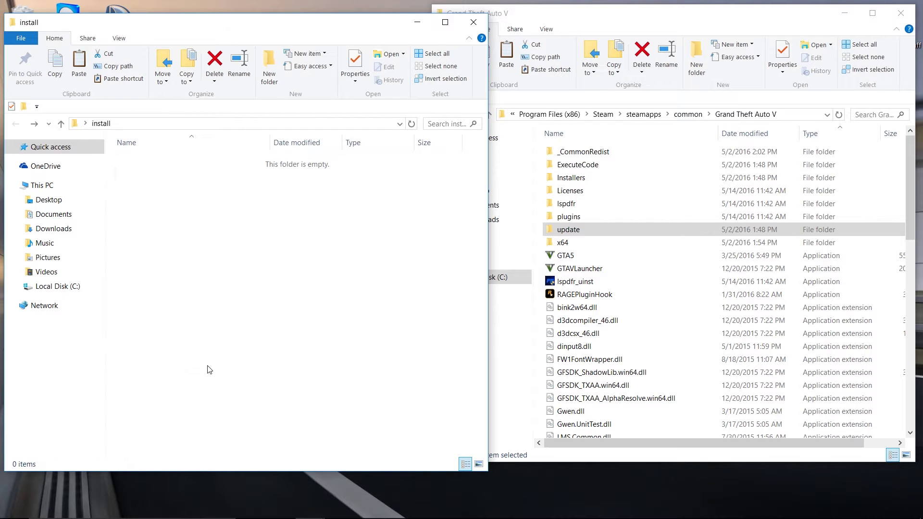
- Copy the RAGEPluginHook 0.38 zip from Copies into the empty install folder
drag(222, 31, 589, 47)
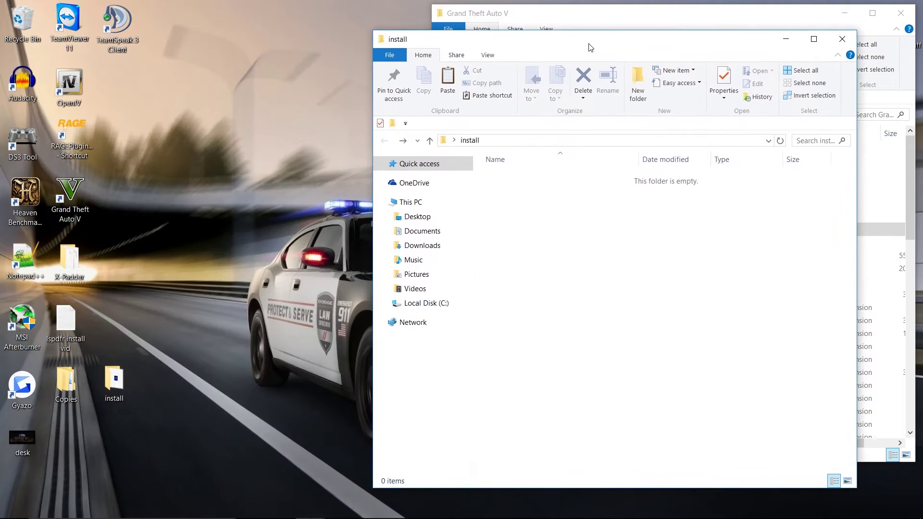
click(68, 373)
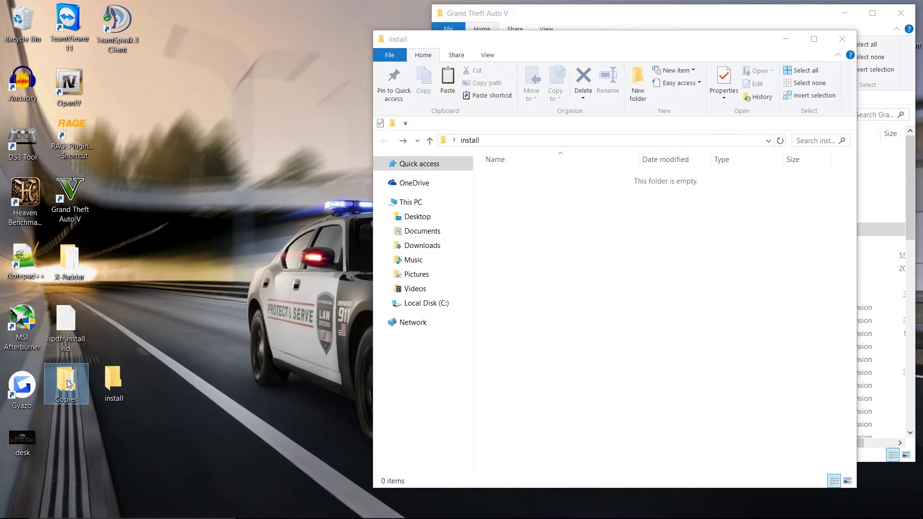
double_click(71, 375)
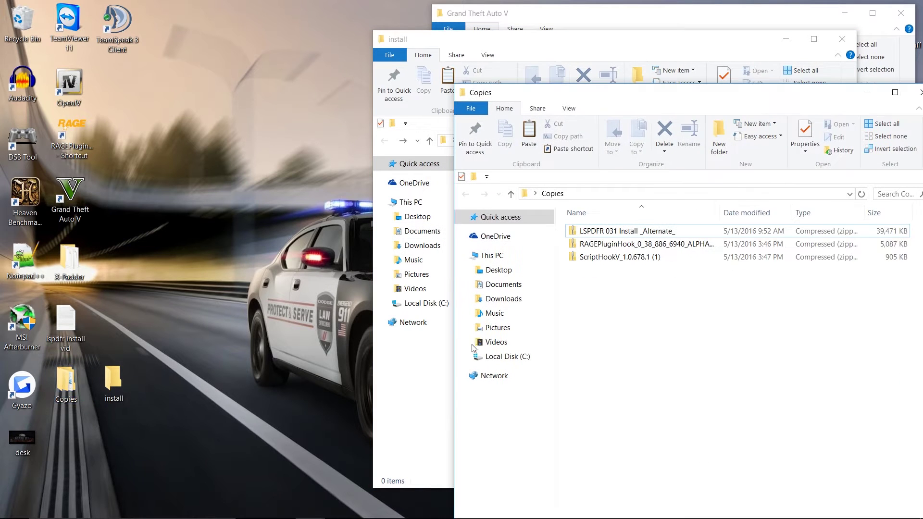
mouse_move(616, 99)
mouse_down()
mouse_move(303, 120)
mouse_move(135, 76)
mouse_up()
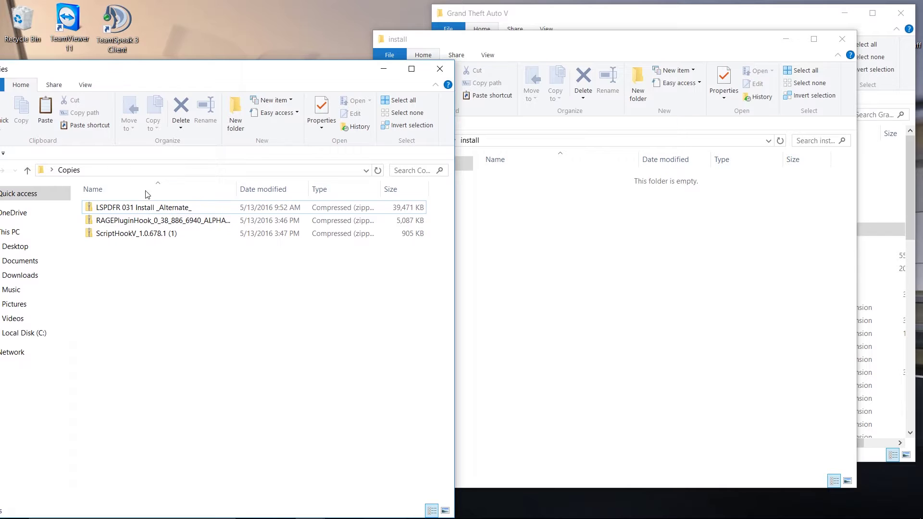
right_click(131, 220)
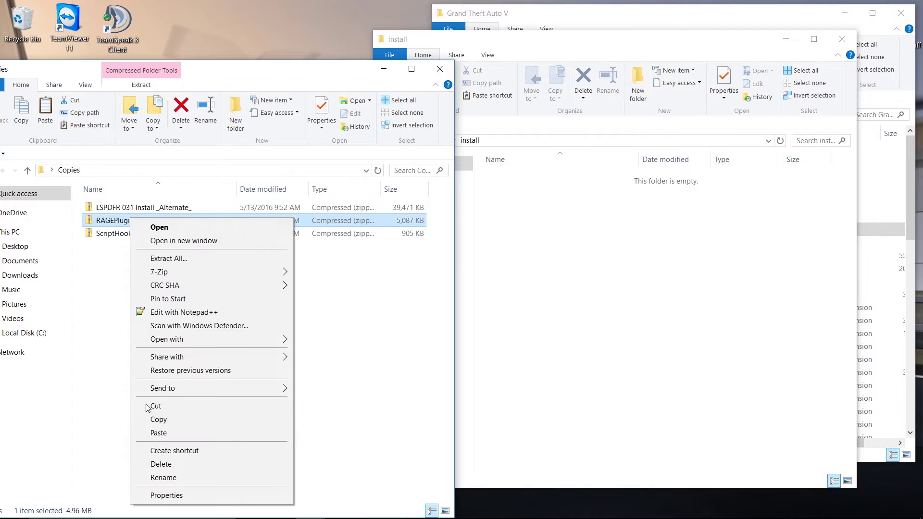
click(170, 418)
click(613, 239)
right_click(609, 242)
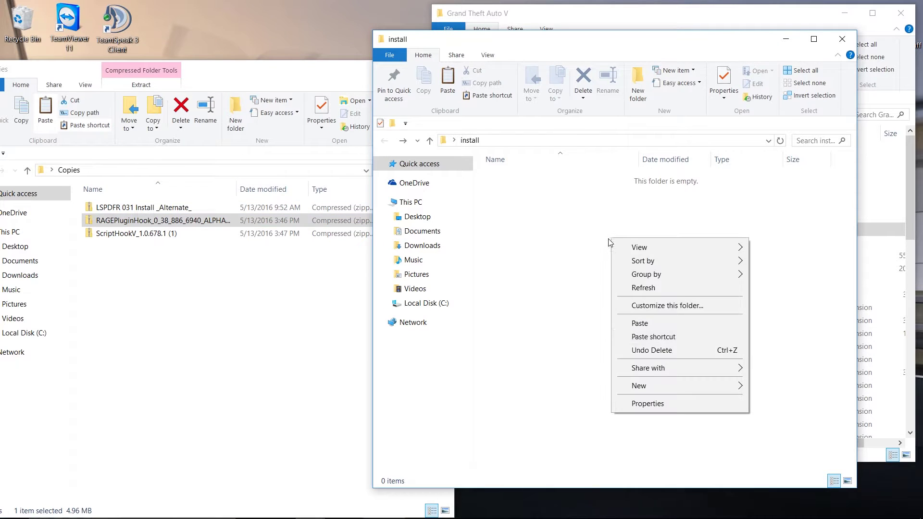
click(639, 324)
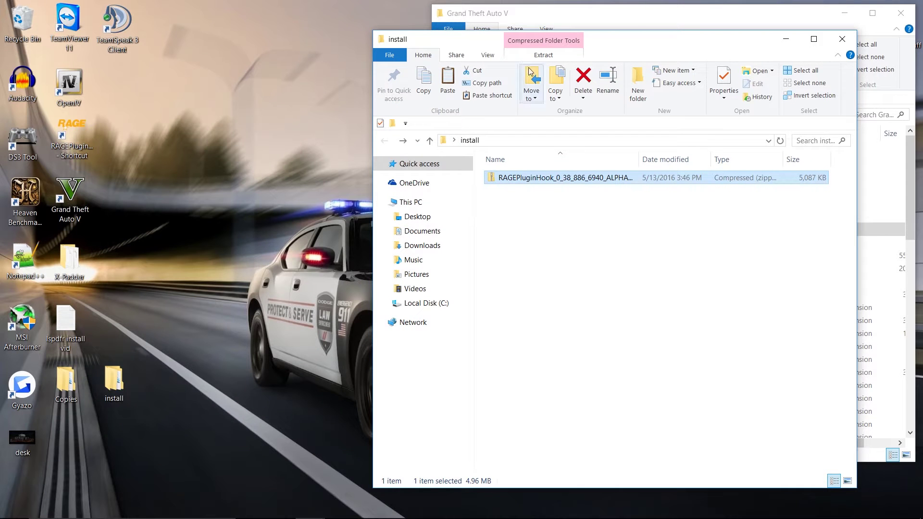
- Extract the RAGEPluginHook zip in install with 7-Zip Extract Here
right_click(532, 184)
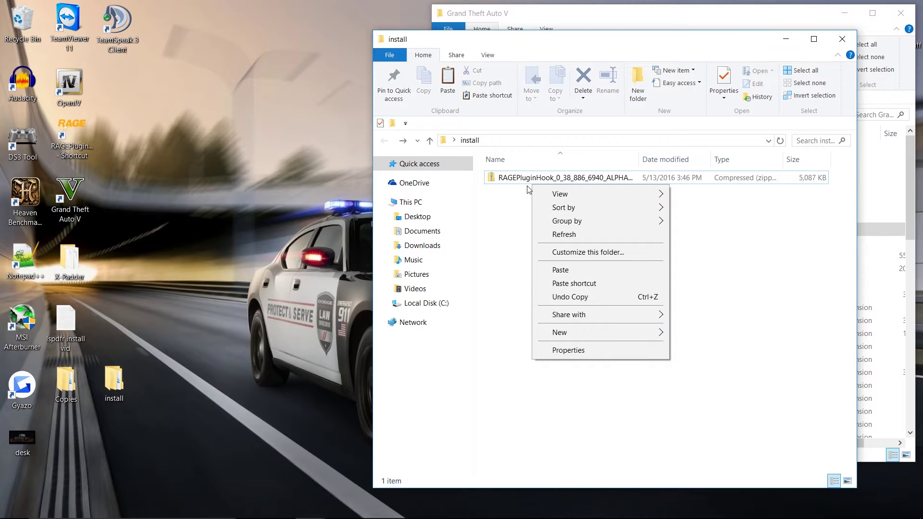
click(526, 182)
right_click(526, 182)
mouse_move(554, 236)
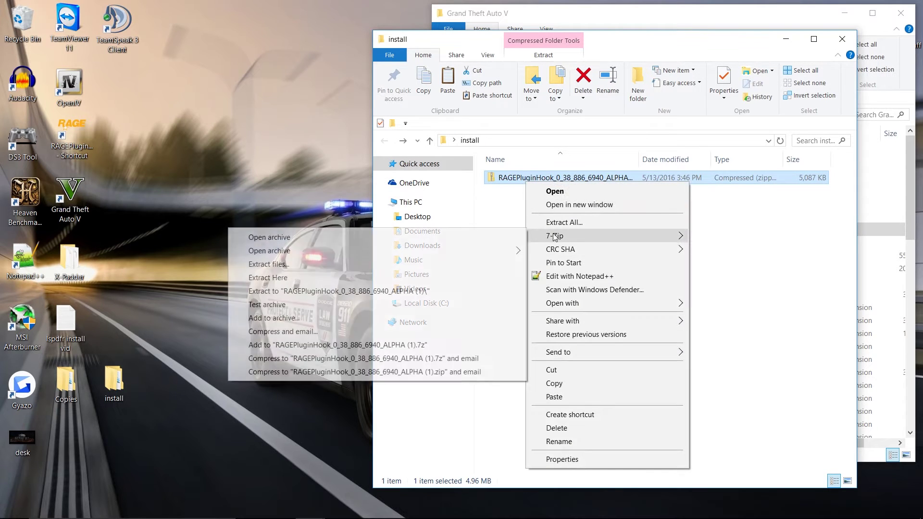
click(287, 278)
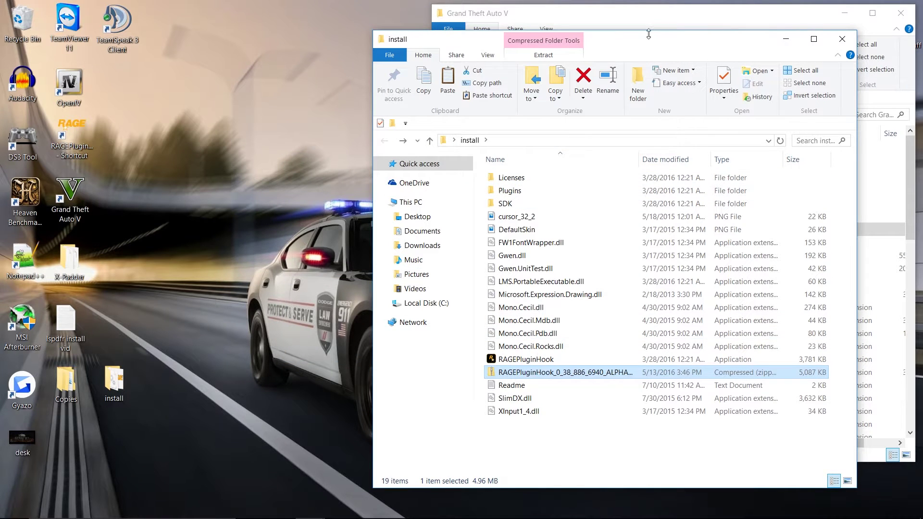
- Delete the extracted RAGEPluginHook zip from the install folder
drag(649, 45, 274, 37)
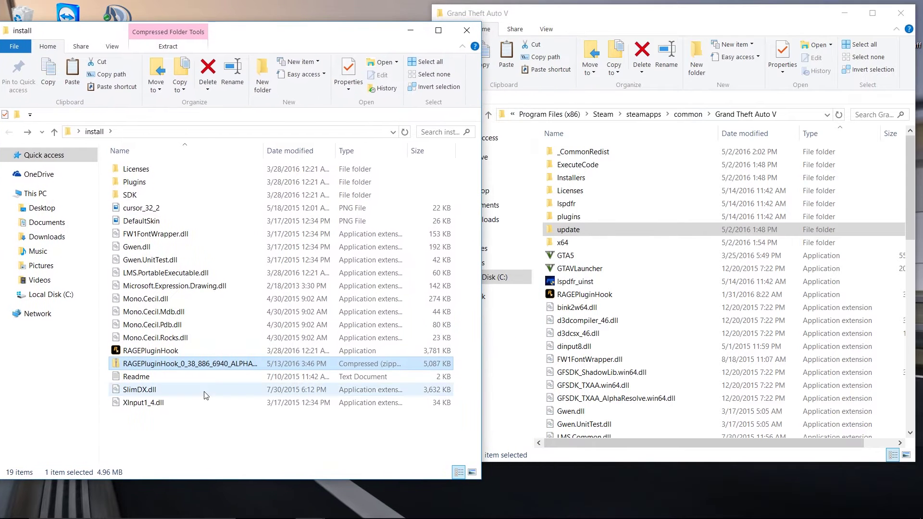
right_click(198, 368)
click(222, 328)
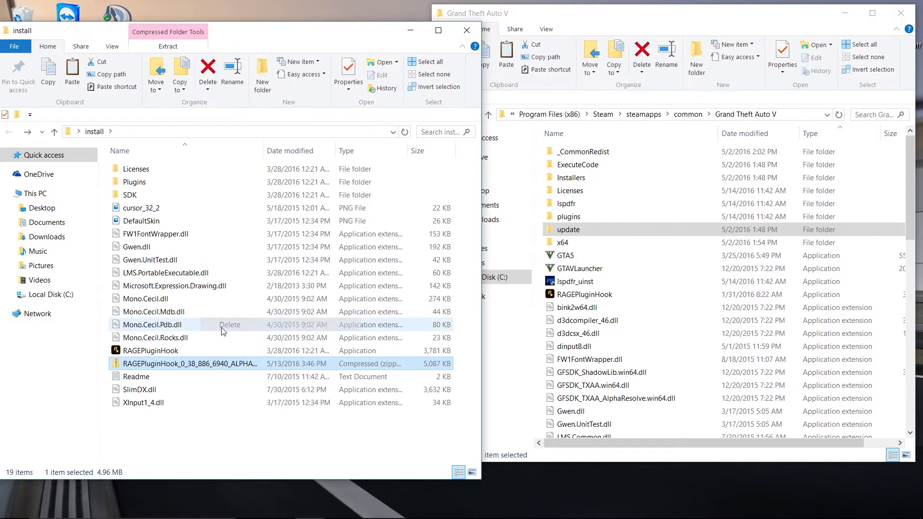
- Move the 16 items other than Licenses and SDK into Grand Theft Auto V, replacing duplicates
mouse_move(232, 425)
mouse_down()
mouse_move(161, 248)
mouse_move(153, 170)
mouse_up()
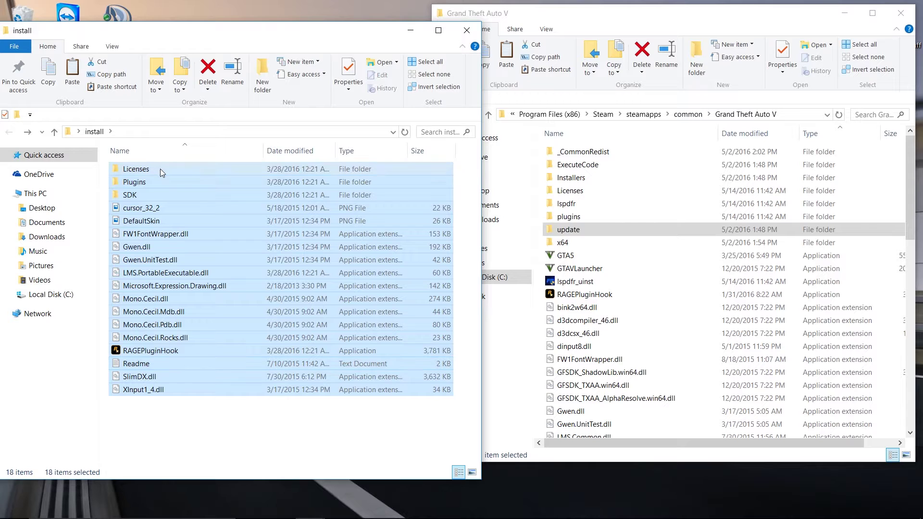
ctrl+click(161, 168)
ctrl+click(155, 193)
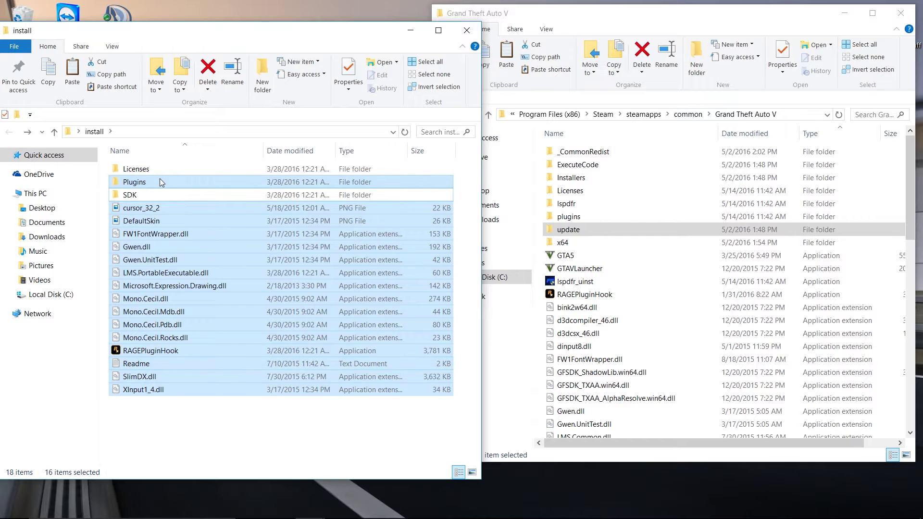
drag(161, 179, 681, 328)
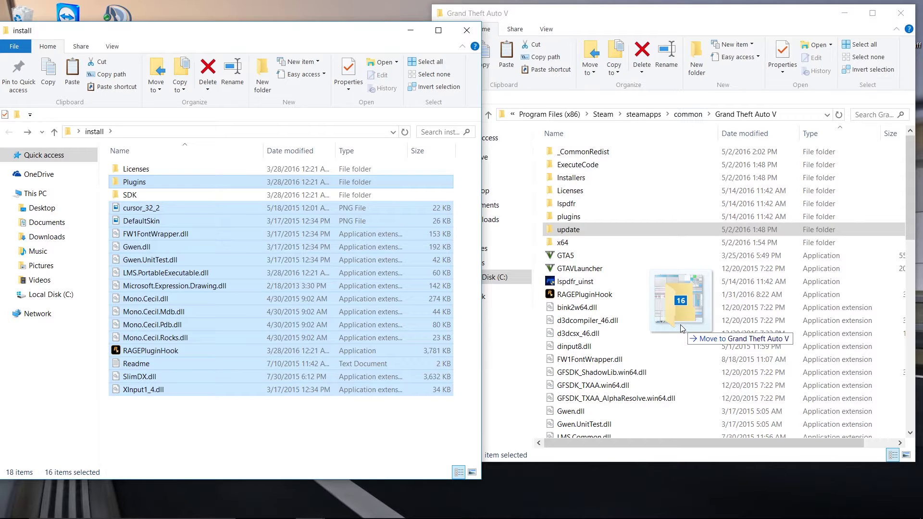
drag(681, 325, 681, 324)
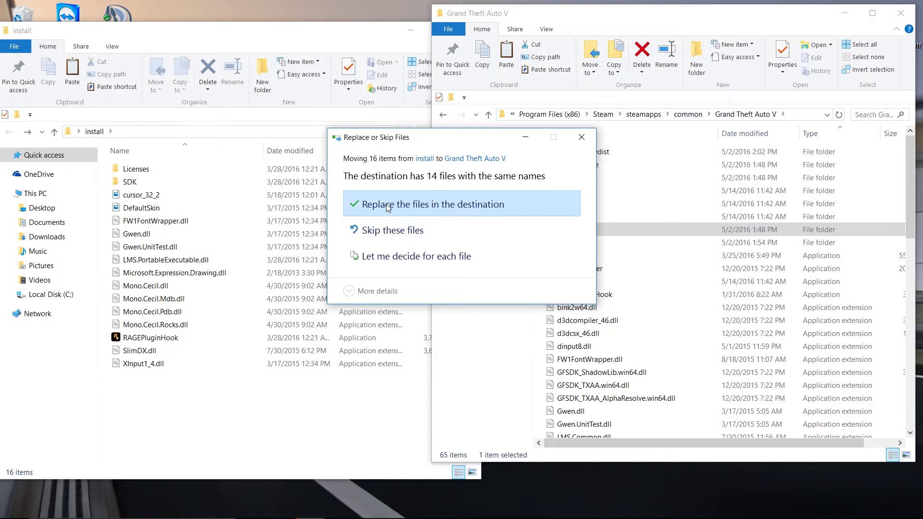
click(386, 206)
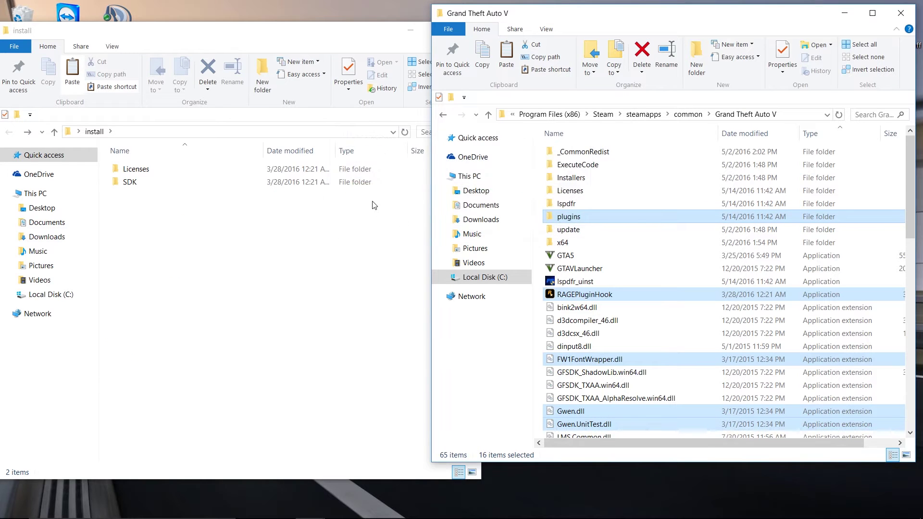
click(261, 267)
drag(264, 293, 124, 167)
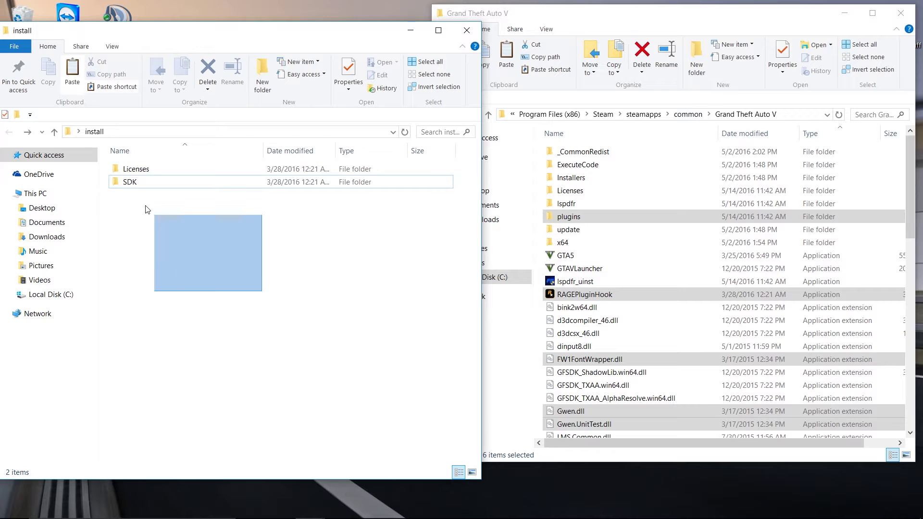
- Delete the leftover Licenses and SDK folders from install and check the game folder
right_click(126, 168)
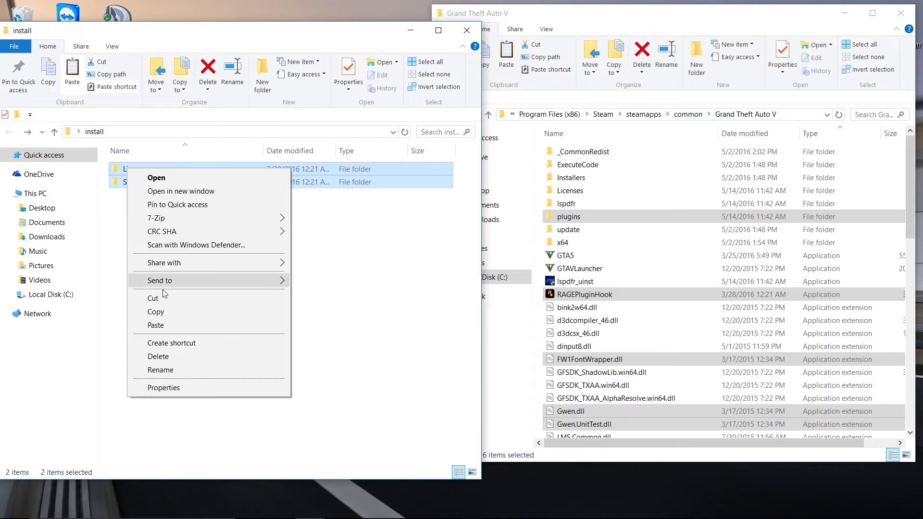
click(158, 356)
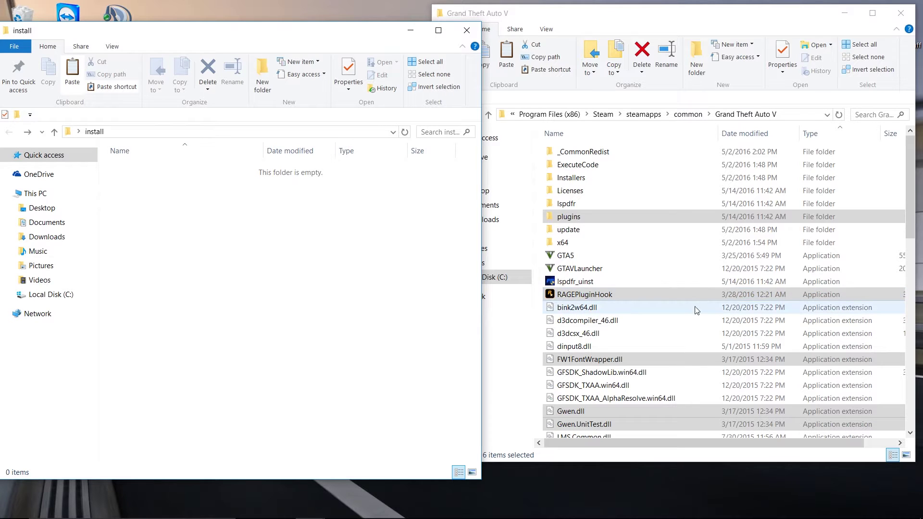
scroll(702, 368, down, 3)
scroll(702, 368, down, 4)
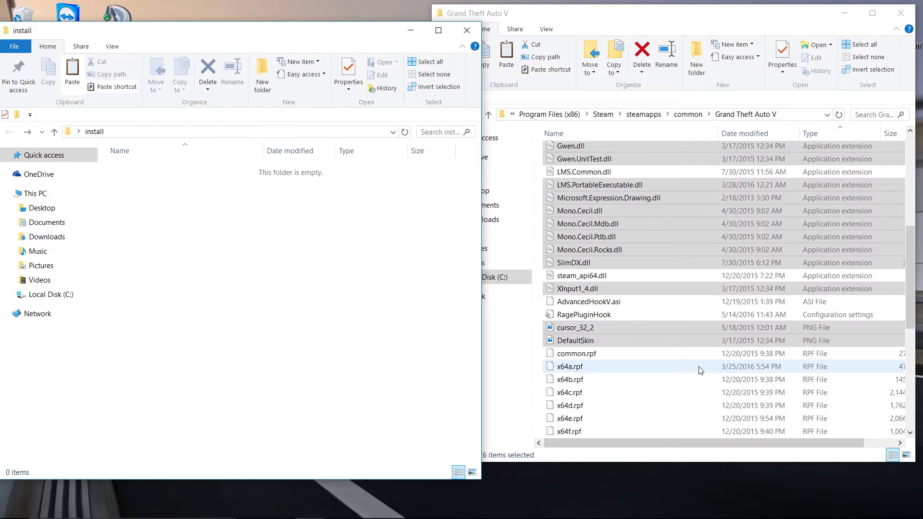
scroll(699, 370, up, 2)
scroll(728, 346, up, 2)
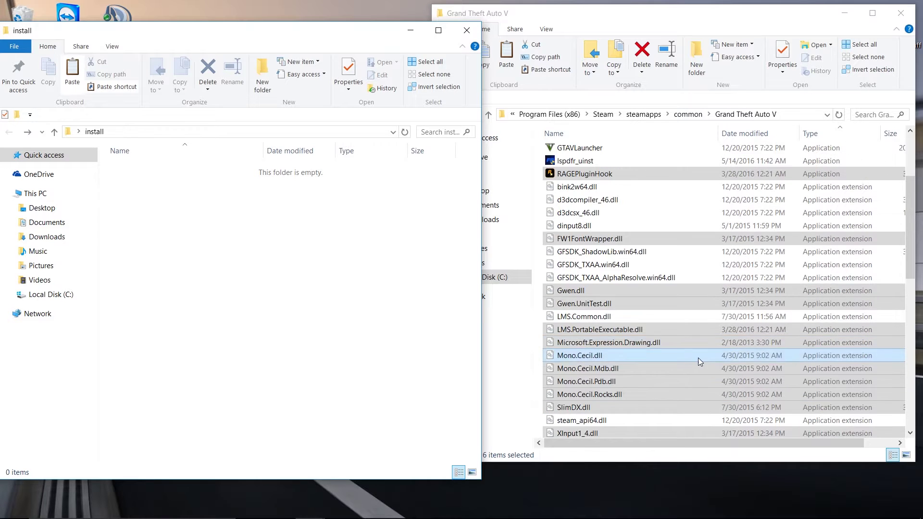
scroll(698, 357, up, 2)
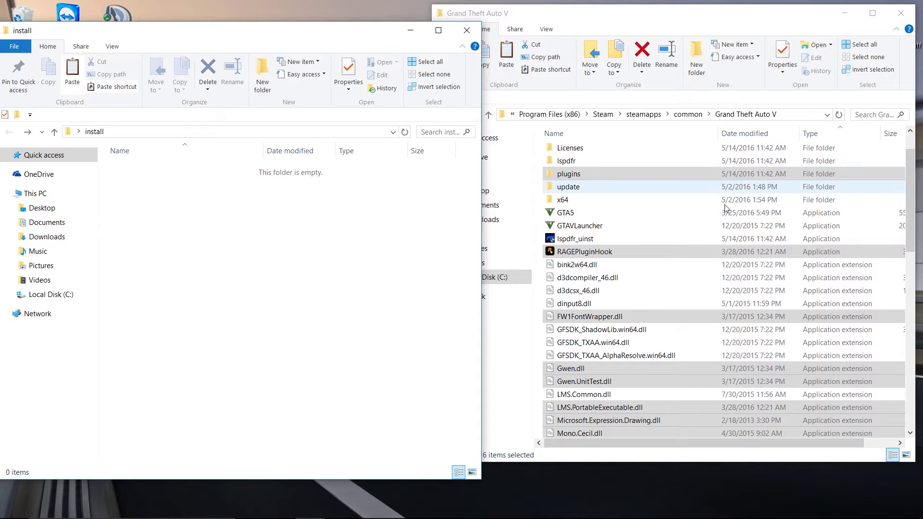
click(598, 148)
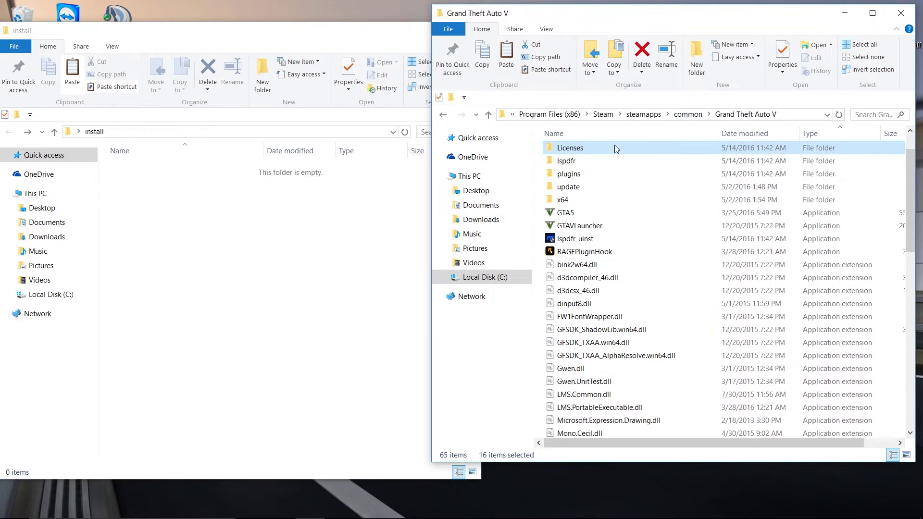
click(303, 40)
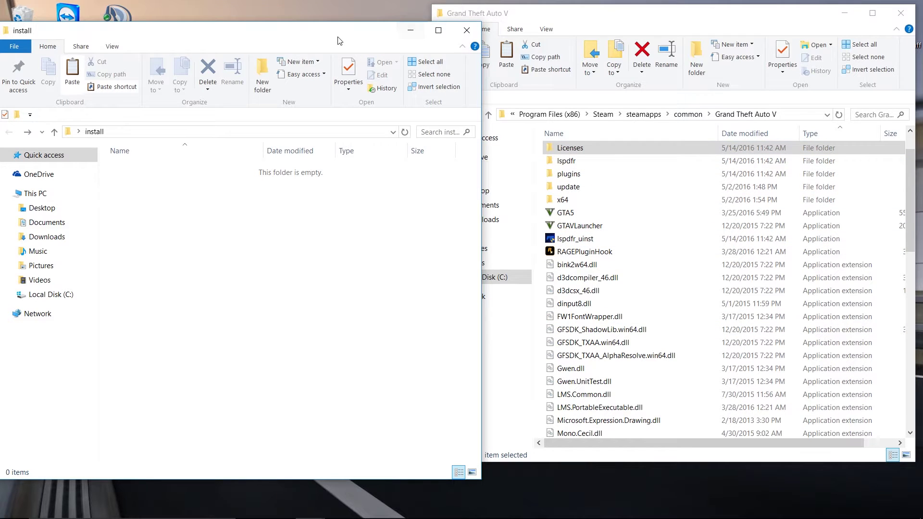
mouse_move(328, 39)
mouse_down()
mouse_move(714, 52)
mouse_move(672, 39)
mouse_up()
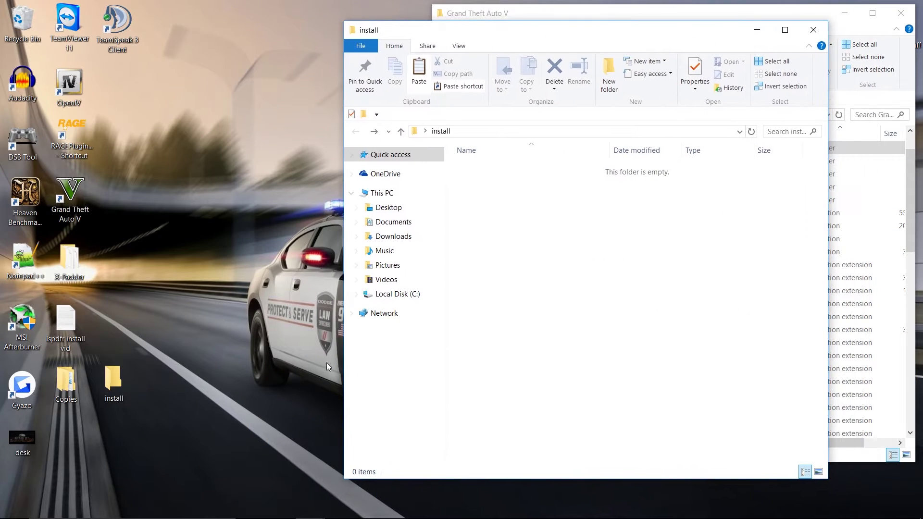
- Copy the ScriptHookV 1.0.678.1 zip from Copies into the install folder
double_click(72, 378)
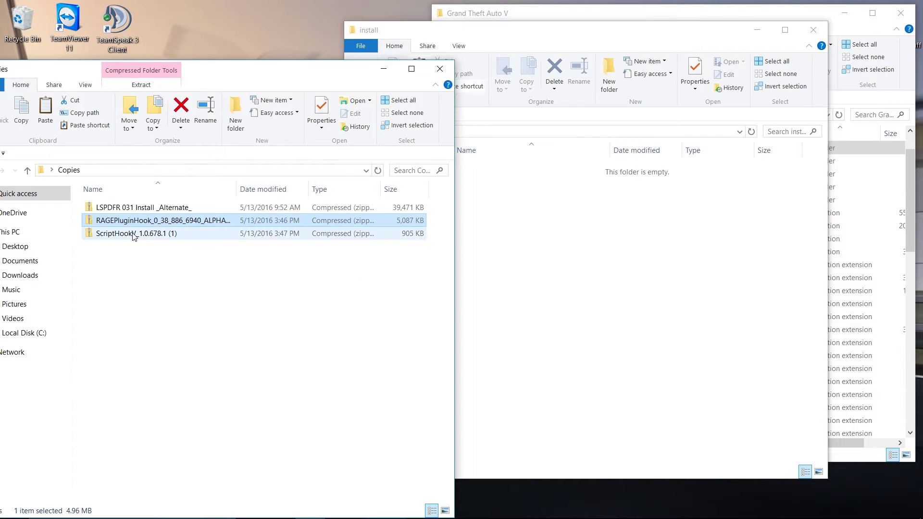
click(134, 234)
right_click(133, 233)
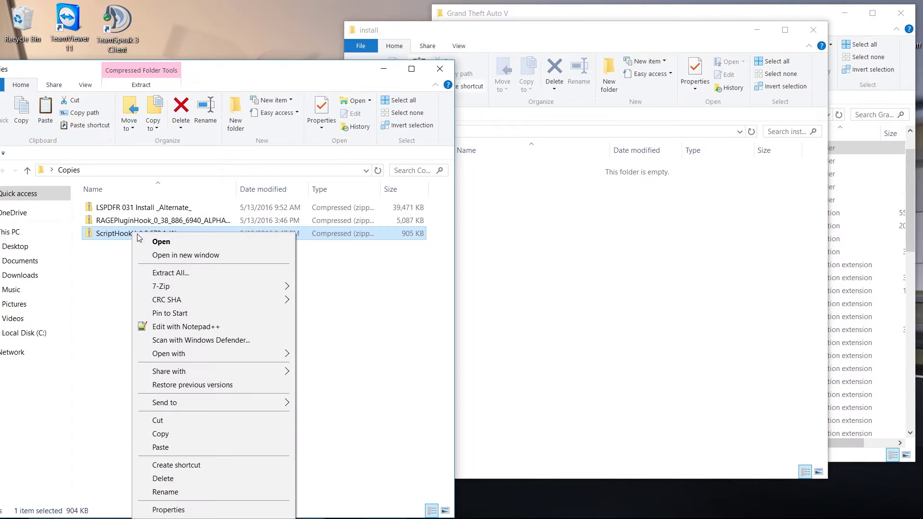
click(156, 433)
click(472, 317)
right_click(531, 270)
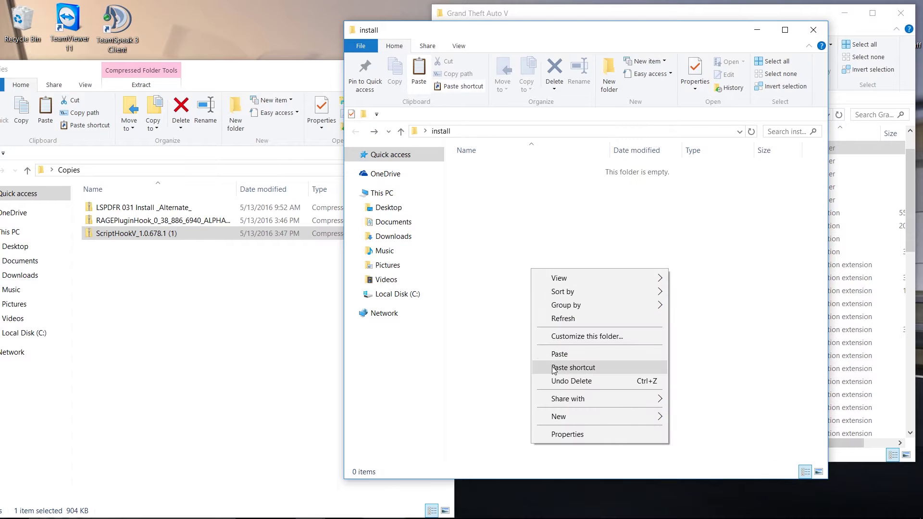
click(559, 354)
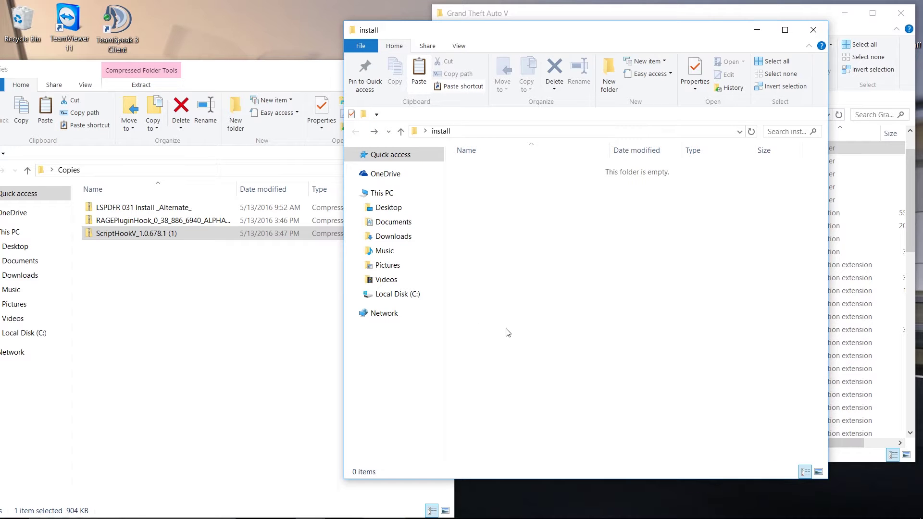
click(290, 79)
click(383, 68)
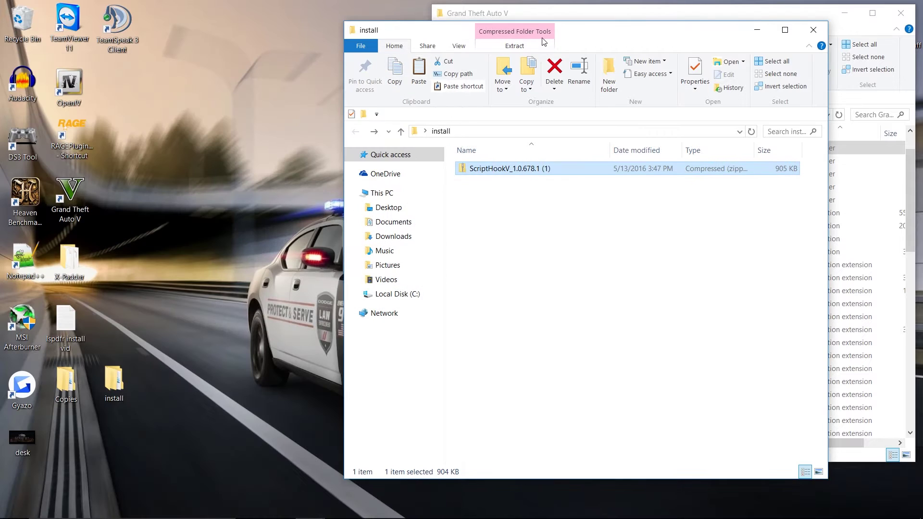
drag(630, 42, 297, 46)
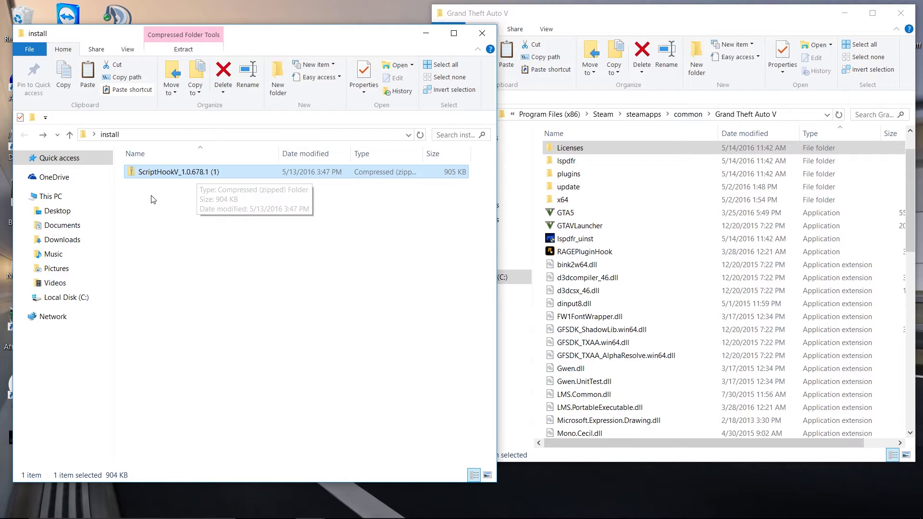
- Extract the ScriptHookV zip with 7-Zip Extract Here and open the readme
right_click(174, 176)
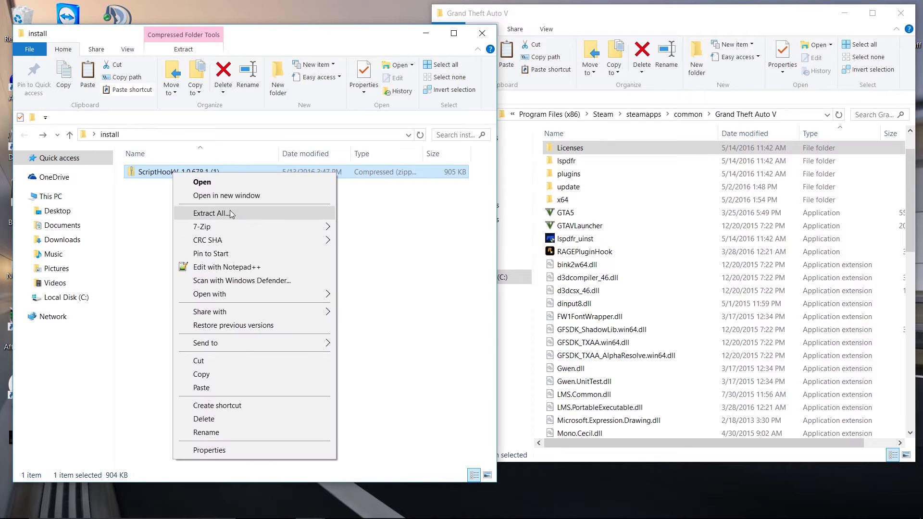
mouse_move(217, 227)
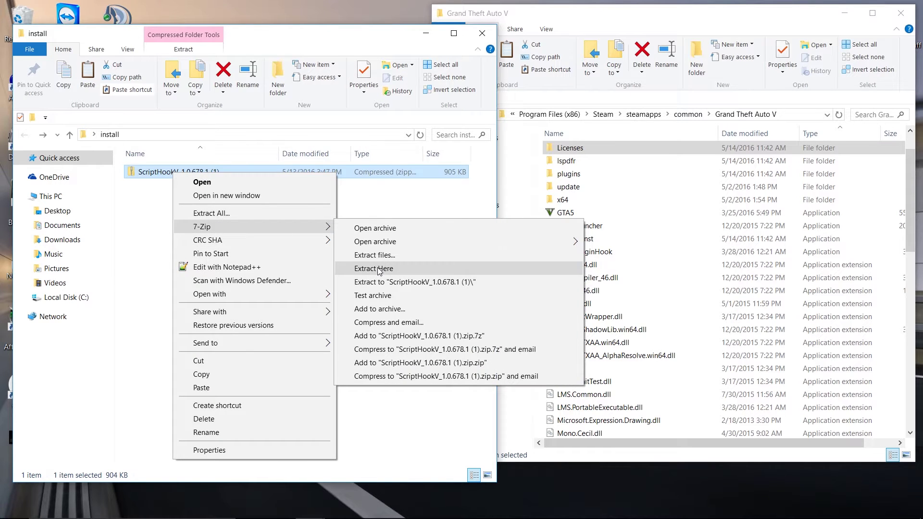
click(378, 270)
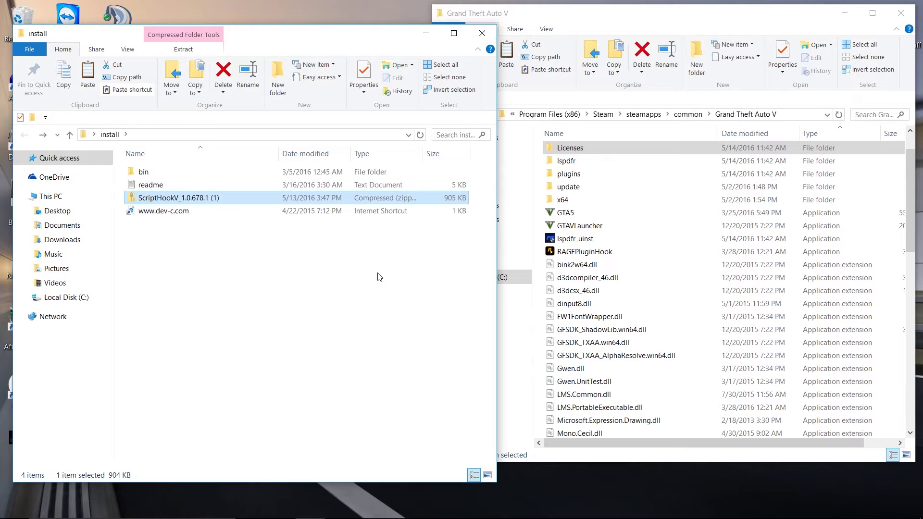
double_click(158, 185)
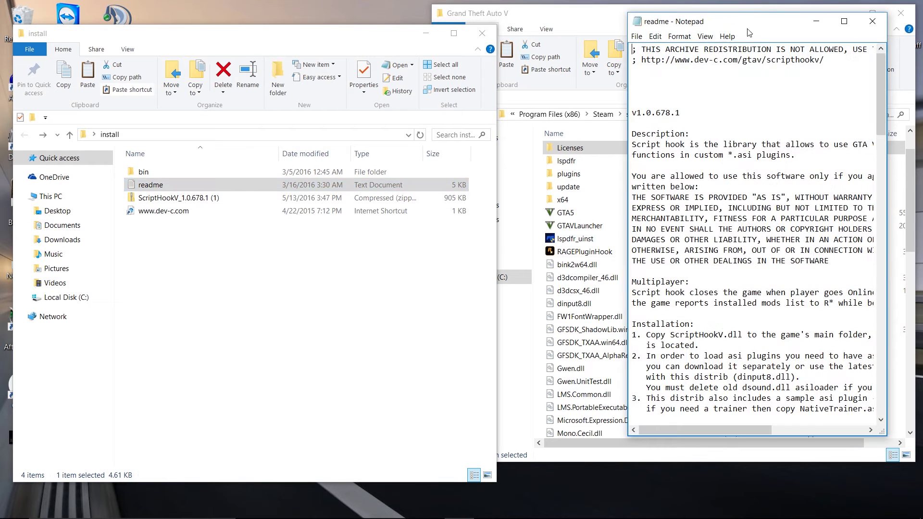
drag(747, 32, 302, 75)
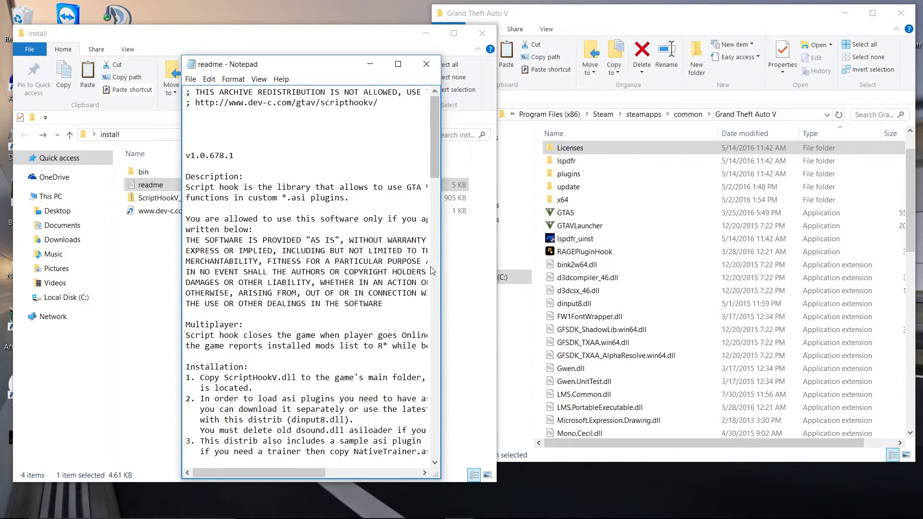
drag(440, 256, 782, 255)
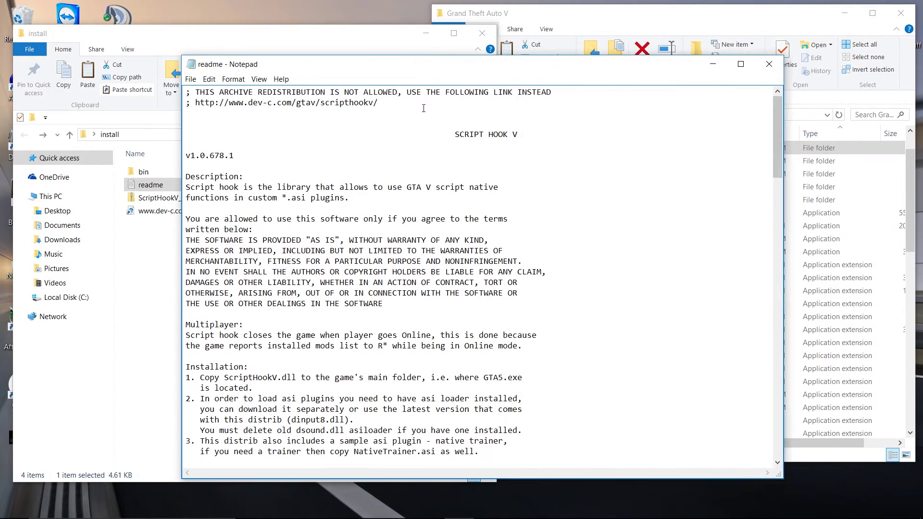
drag(405, 79, 341, 55)
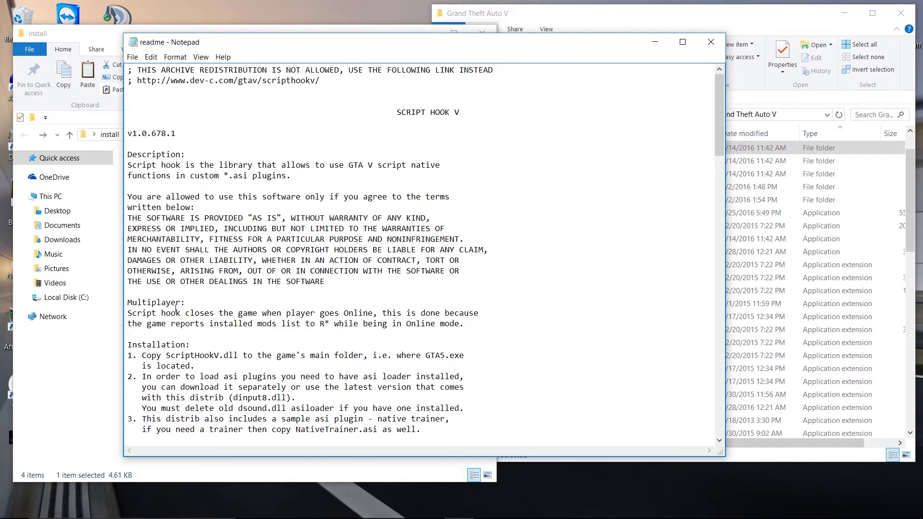
scroll(176, 309, down, 1)
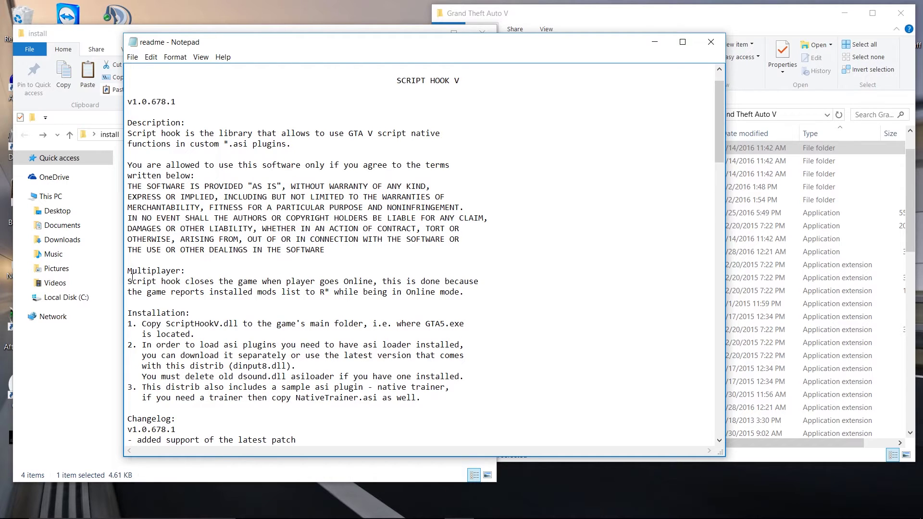
scroll(135, 280, down, 1)
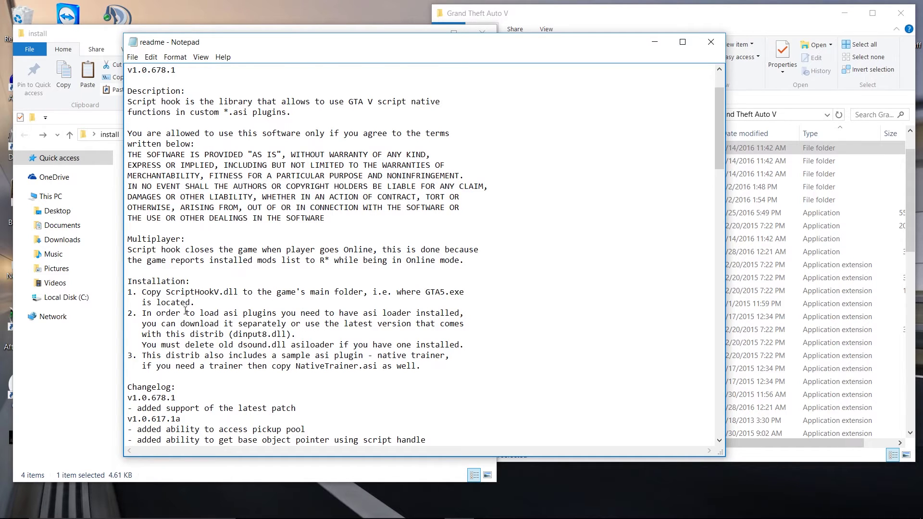
scroll(186, 312, down, 1)
click(651, 43)
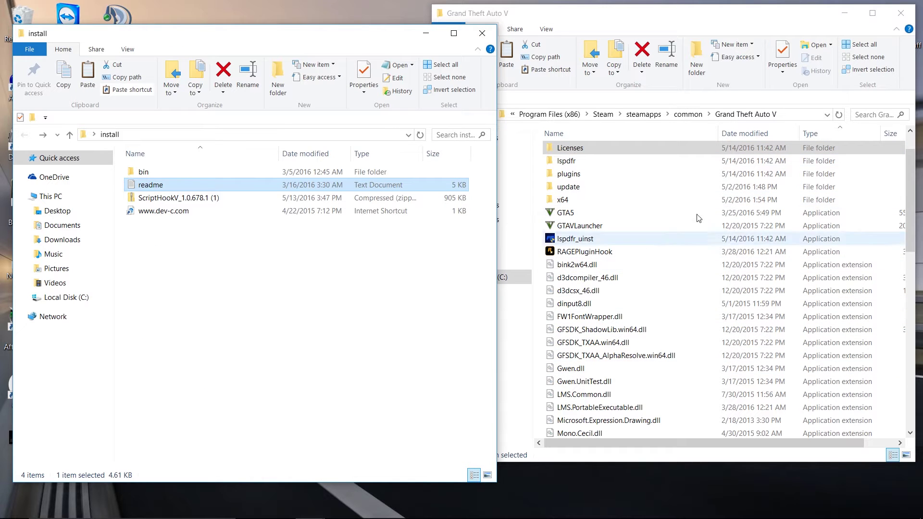
- Move dinput8.dll, NativeTrainer.asi and ScriptHookV.dll from bin into Grand Theft Auto V, replacing dinput8.dll
double_click(152, 172)
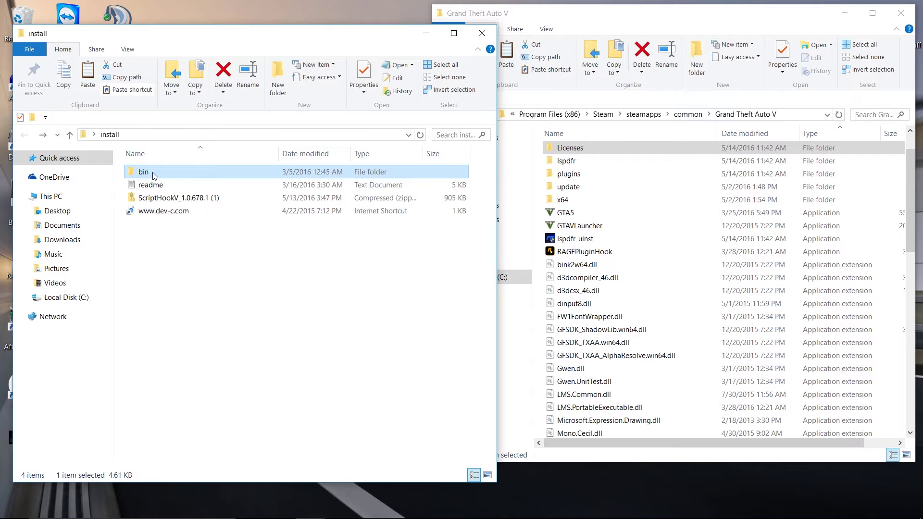
drag(235, 281, 159, 169)
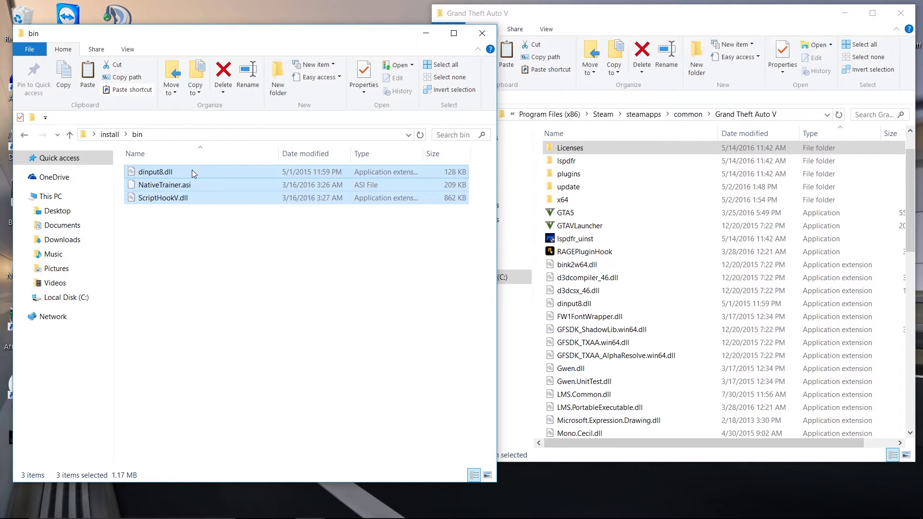
mouse_move(192, 169)
mouse_down()
mouse_move(703, 289)
mouse_move(699, 303)
mouse_up()
drag(187, 184, 683, 295)
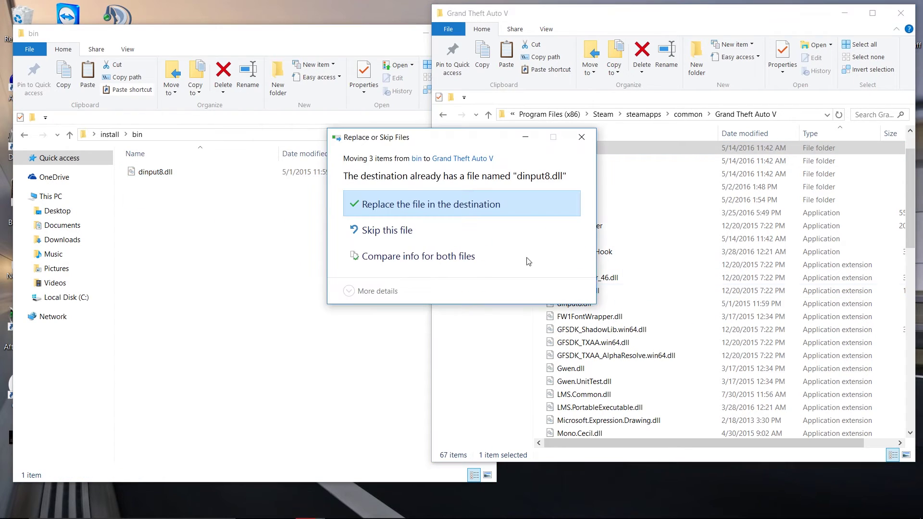
click(413, 206)
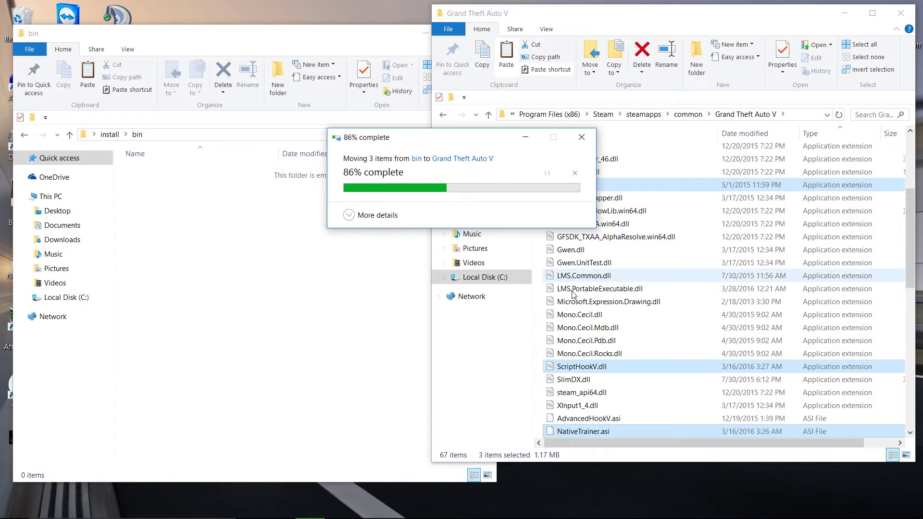
click(276, 308)
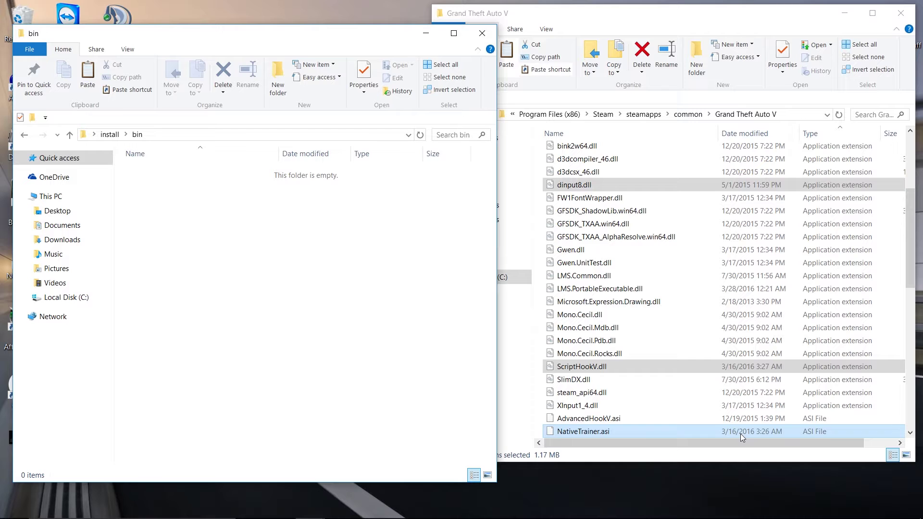
scroll(720, 296, up, 3)
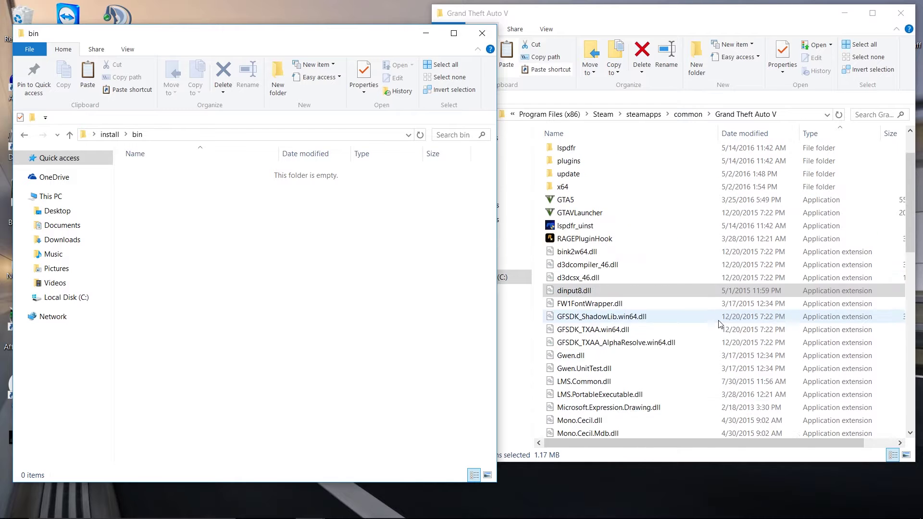
scroll(720, 323, up, 1)
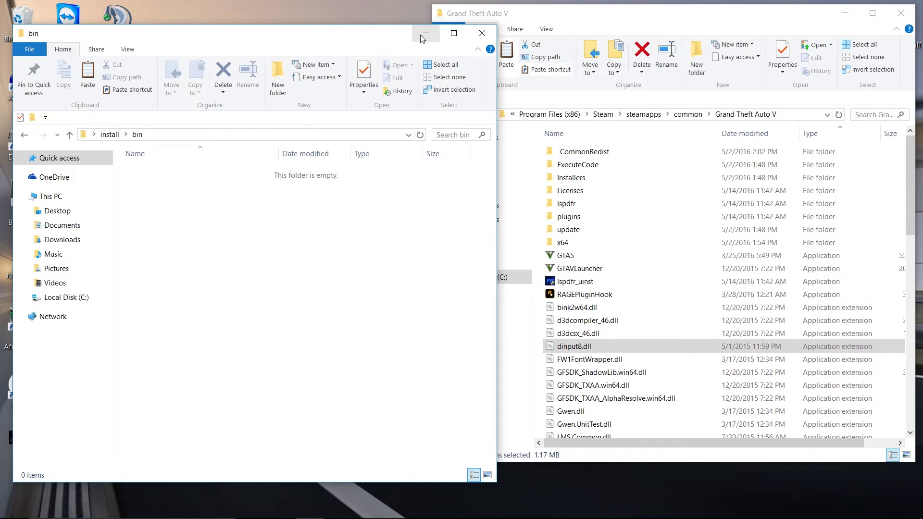
click(425, 33)
drag(684, 14, 503, 23)
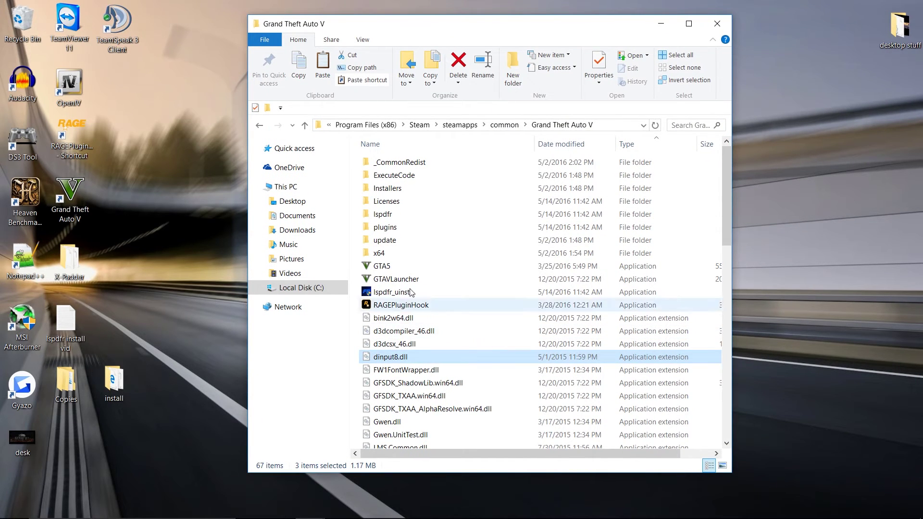
click(404, 306)
mouse_move(401, 305)
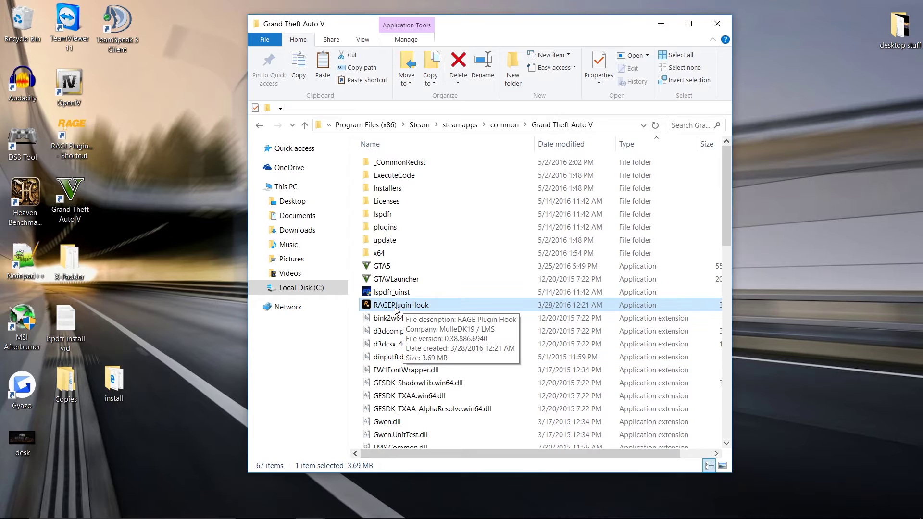
- Run RAGEPluginHook from the Grand Theft Auto V folder as administrator
right_click(407, 310)
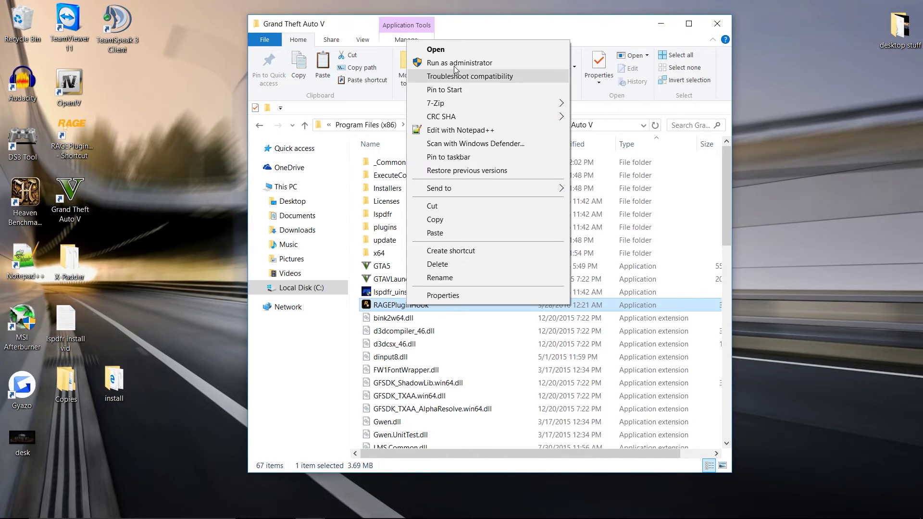
click(472, 64)
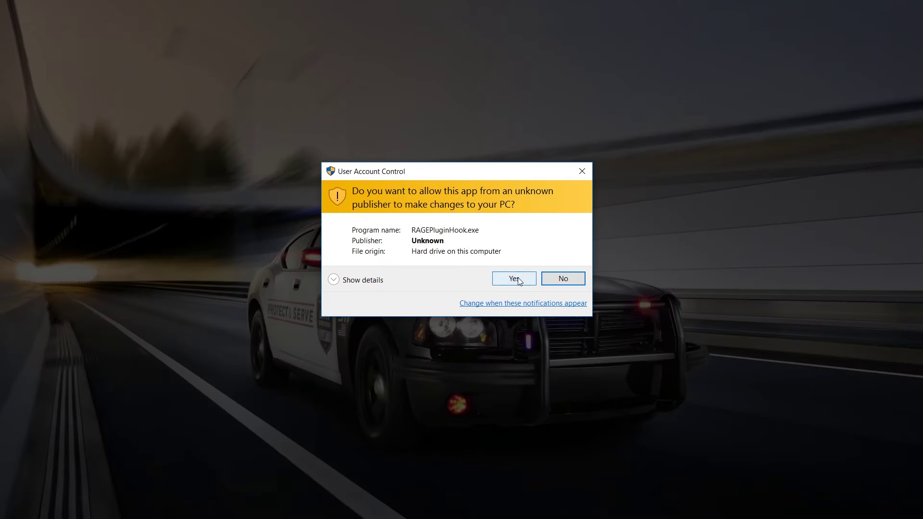
- Allow the UAC prompt, accept the disclaimer and privileges notice, and back up the game version
click(513, 279)
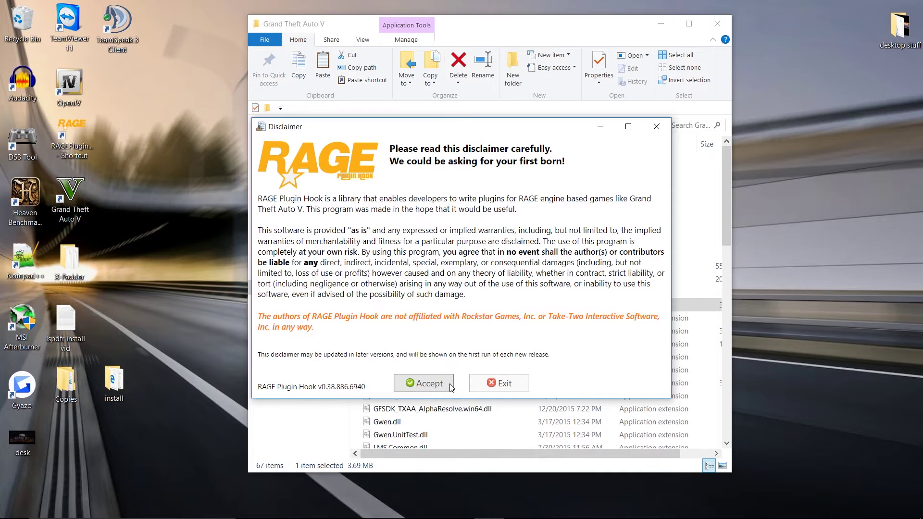
click(416, 388)
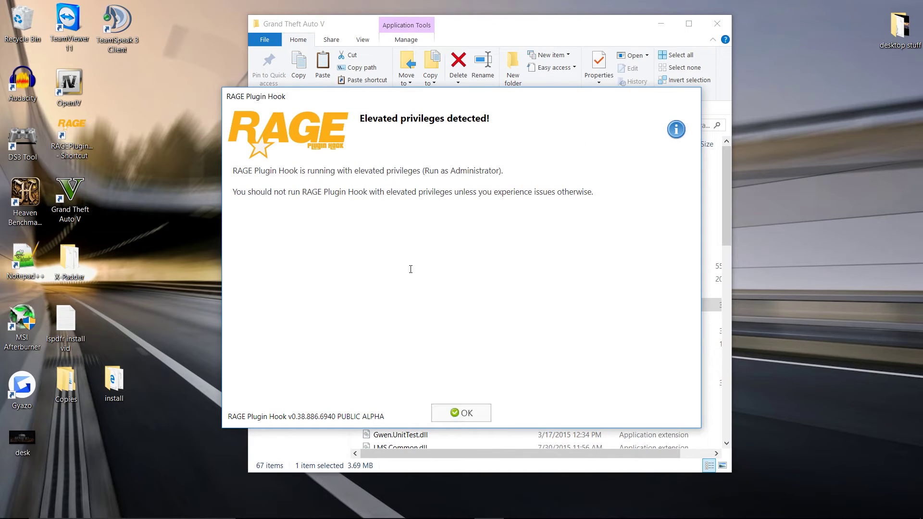
click(456, 413)
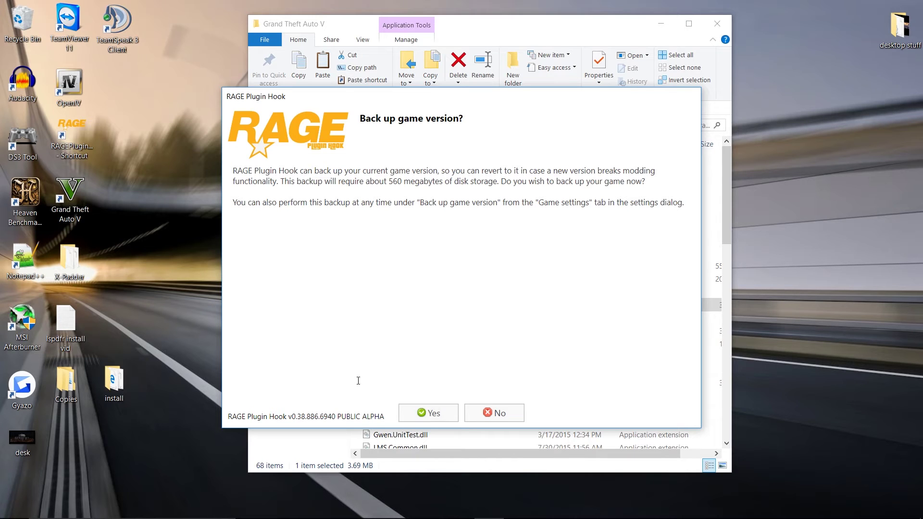
click(433, 414)
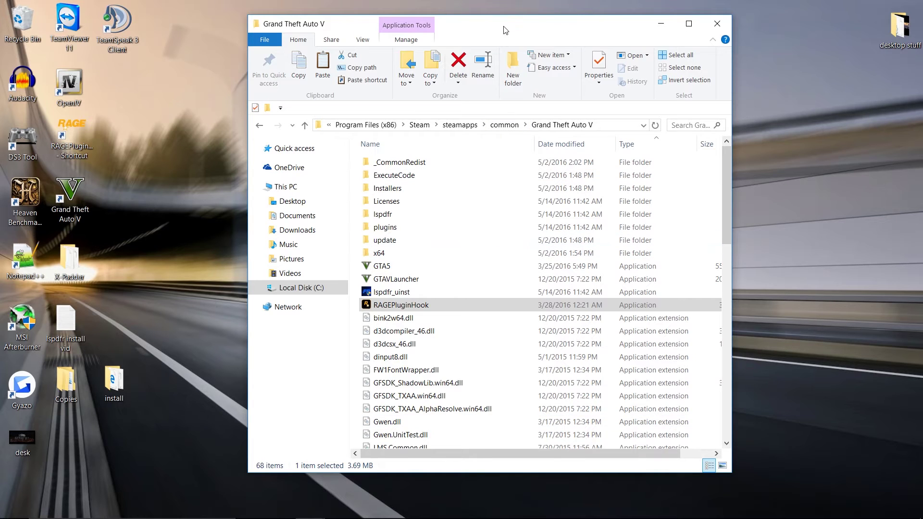
drag(503, 30, 473, 37)
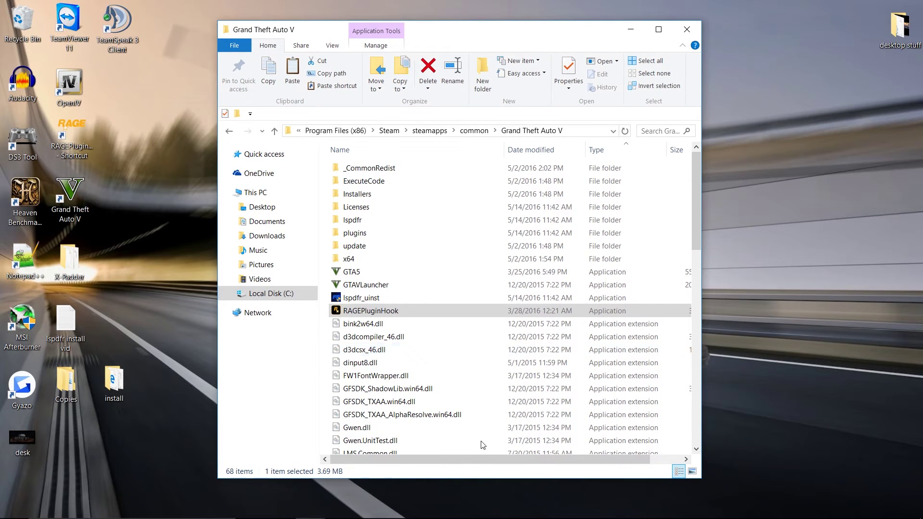
- Confirm only LSPD First Response loads at startup in Plugins settings, and view the advanced switches
click(458, 508)
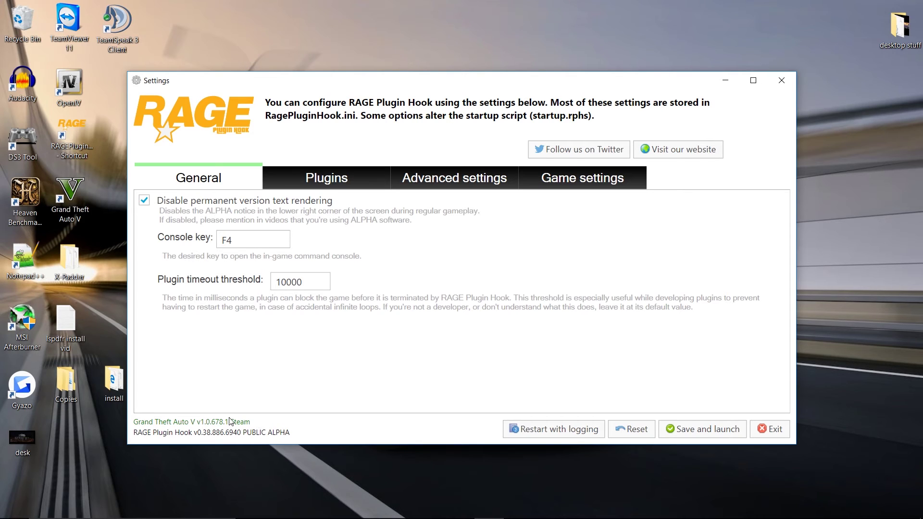
click(321, 179)
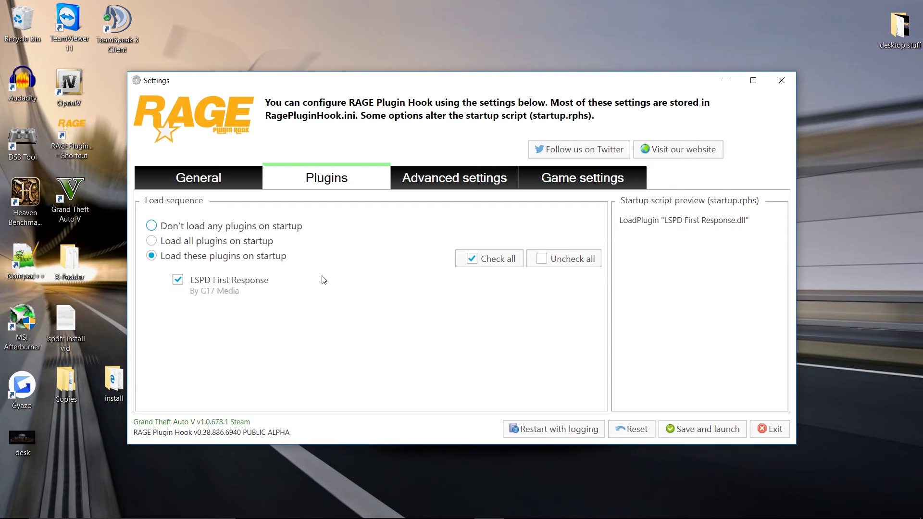
click(448, 177)
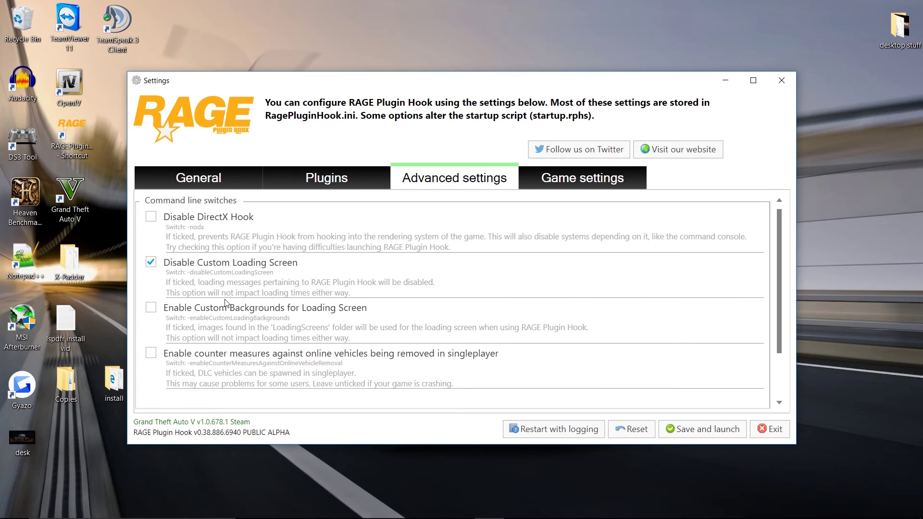
- Review the Game settings and Revert game version options, then save and launch GTA V
click(588, 179)
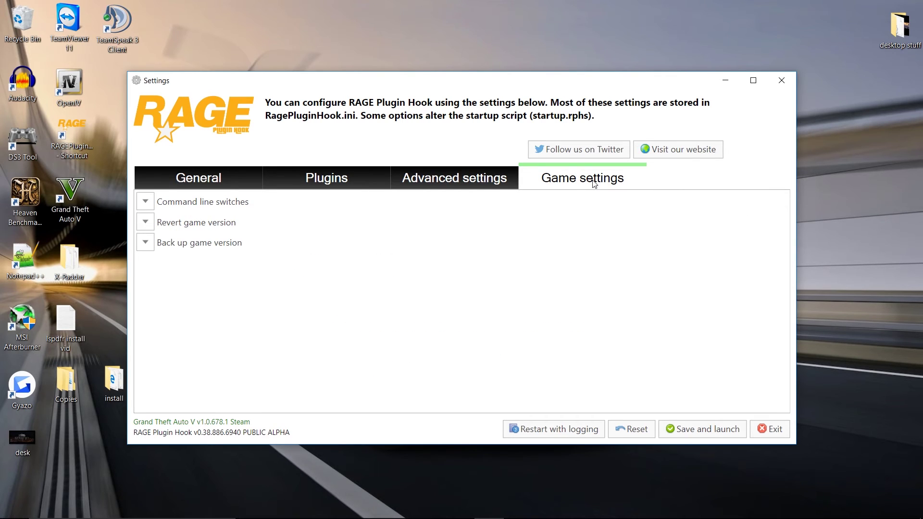
click(147, 225)
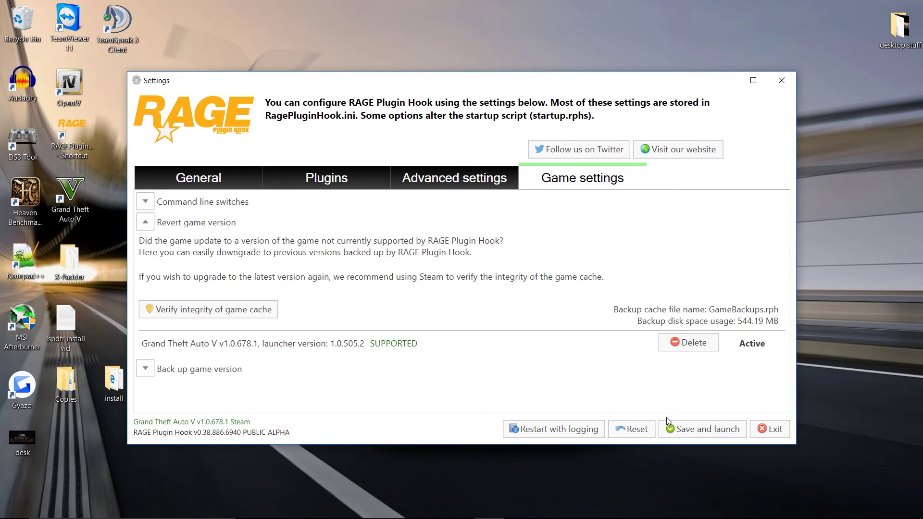
click(710, 428)
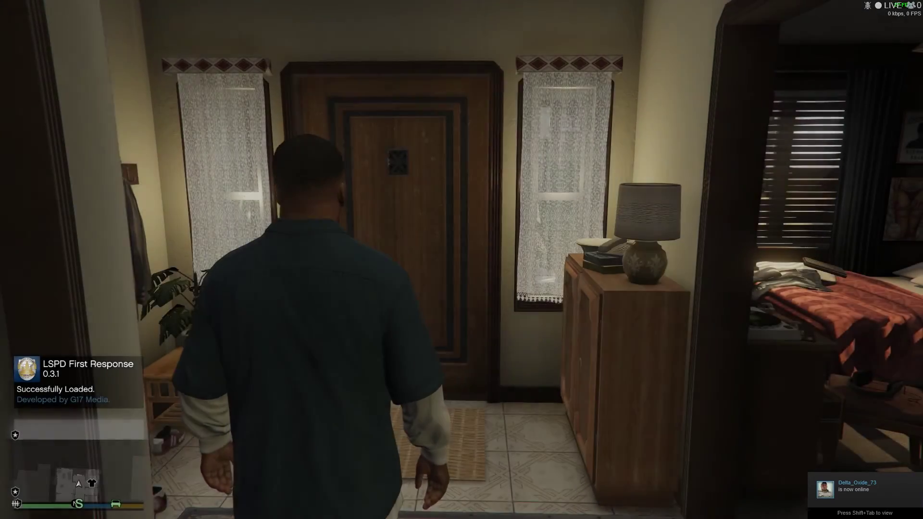
- Walk Franklin out the front door and up to the street curb
key(w)
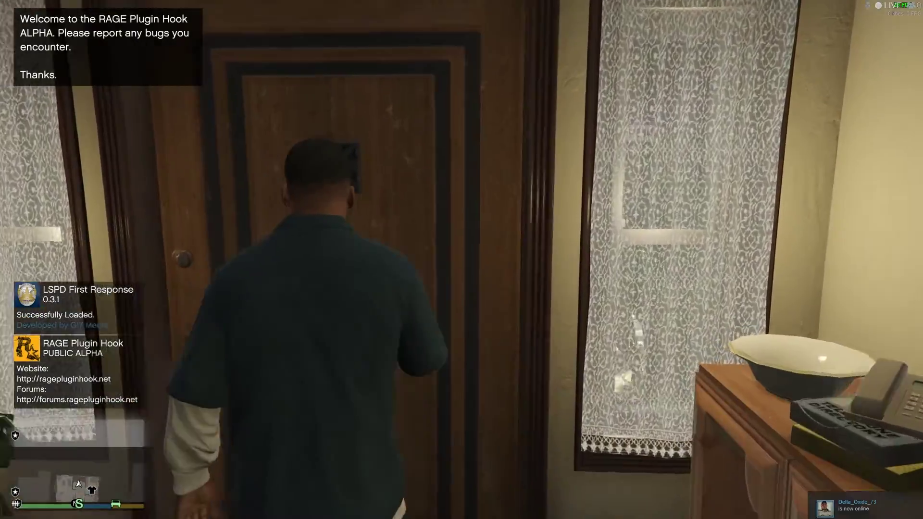
key(w)
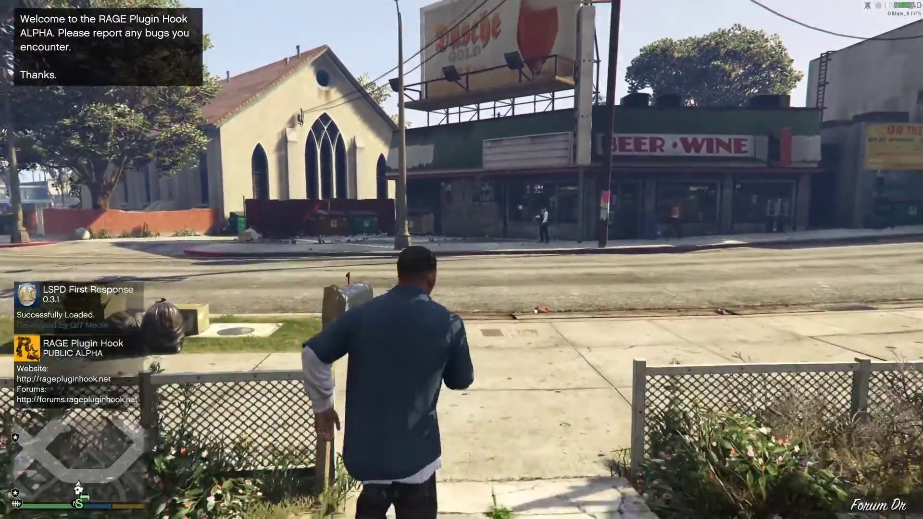
key(w)
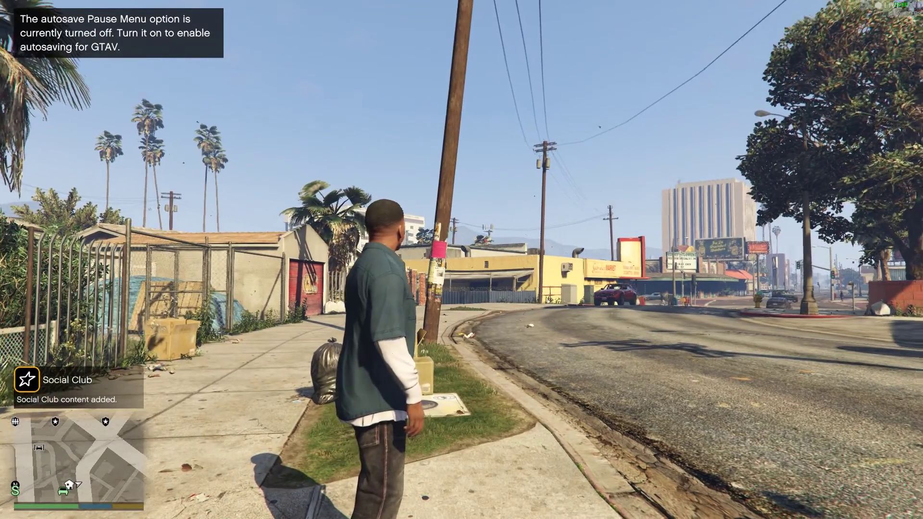
key(Escape)
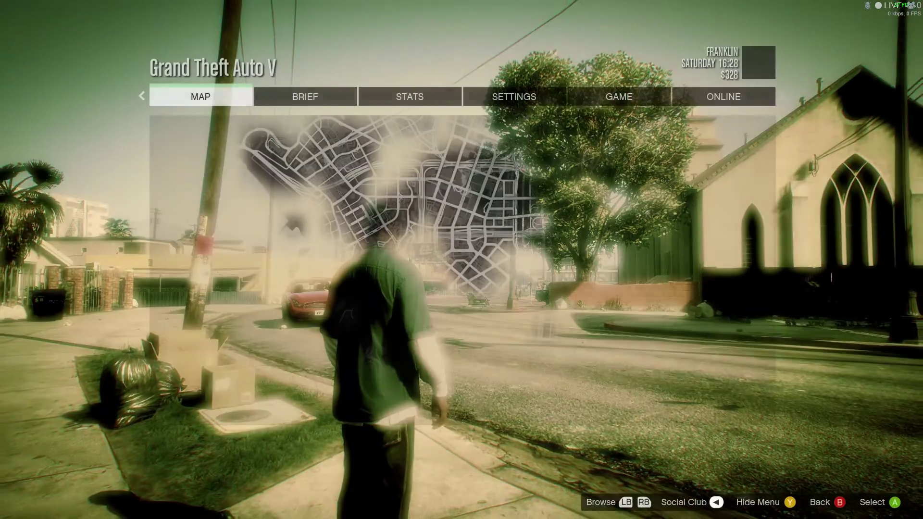
key(Return)
key(Down)
key(Down)
key(Down)
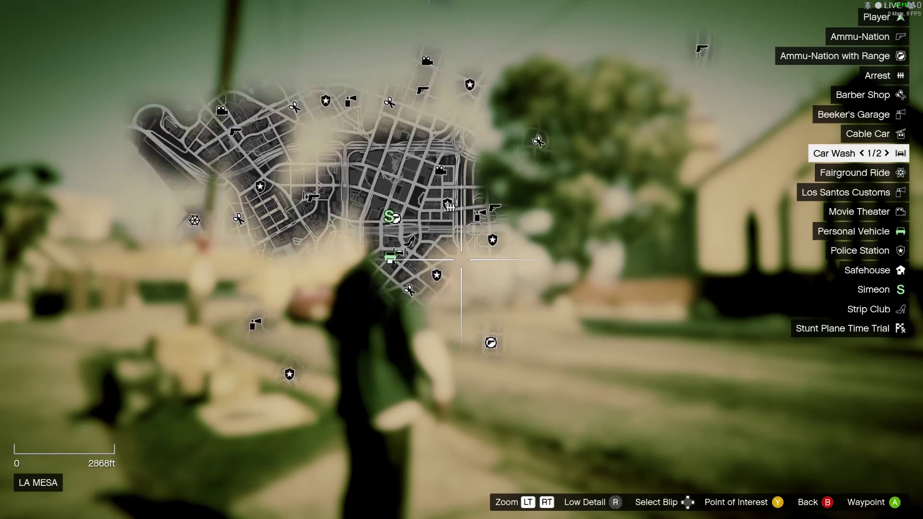
key(Down)
key(Down)
key(Down)
key(Right)
key(Right)
key(Right)
key(Right)
key(Right)
scroll(461, 259, down, 5)
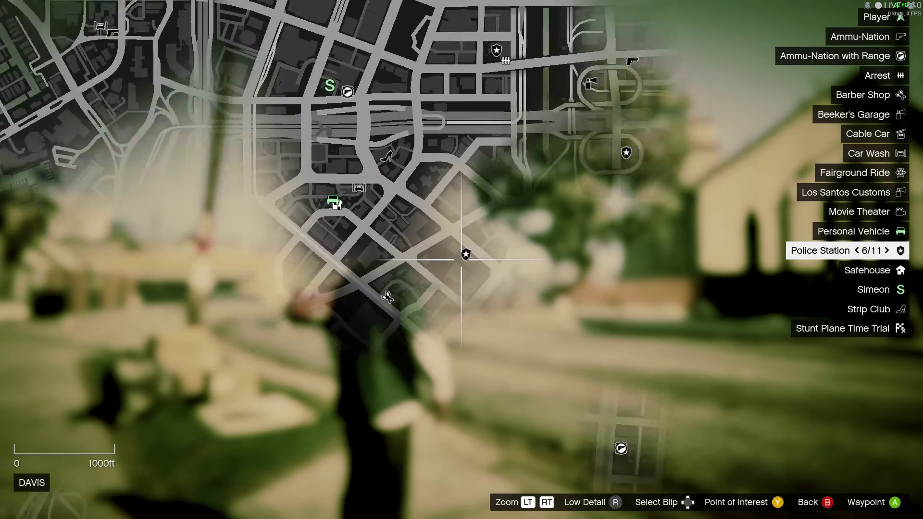
key(Up)
scroll(461, 259, down, 2)
scroll(461, 260, down, 2)
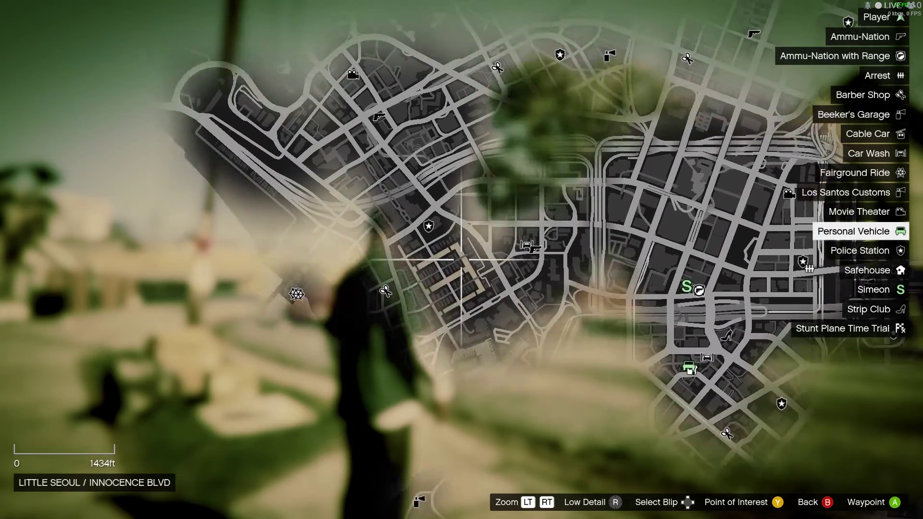
scroll(461, 259, down, 2)
key(Down)
scroll(462, 260, down, 2)
scroll(461, 260, up, 3)
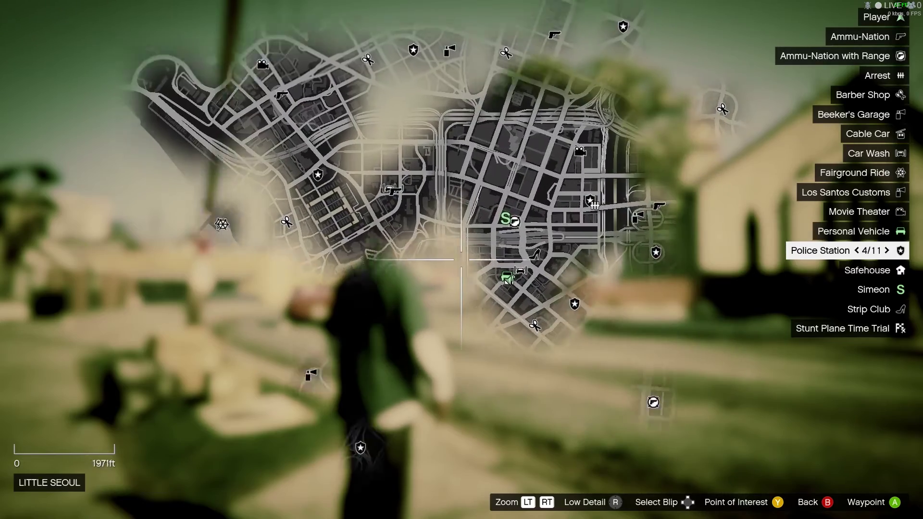
scroll(462, 260, up, 1)
scroll(461, 260, up, 3)
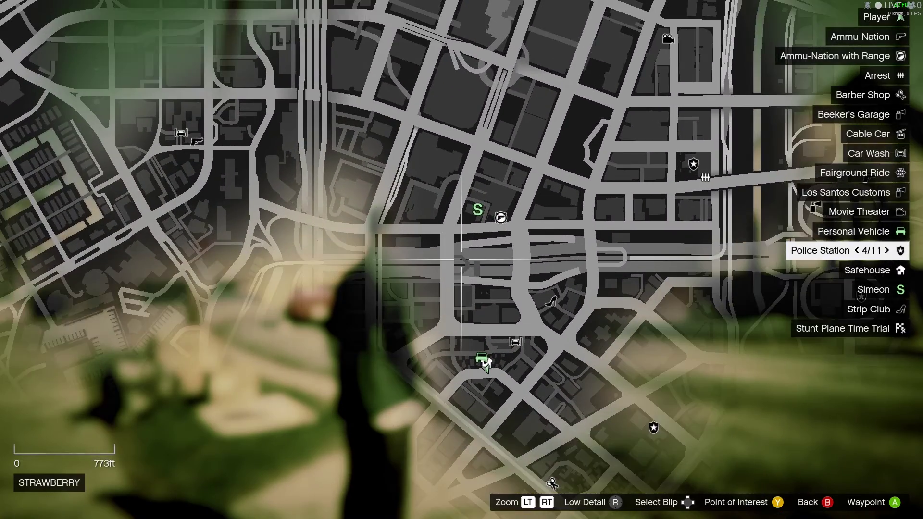
key(Escape)
key(Escape)
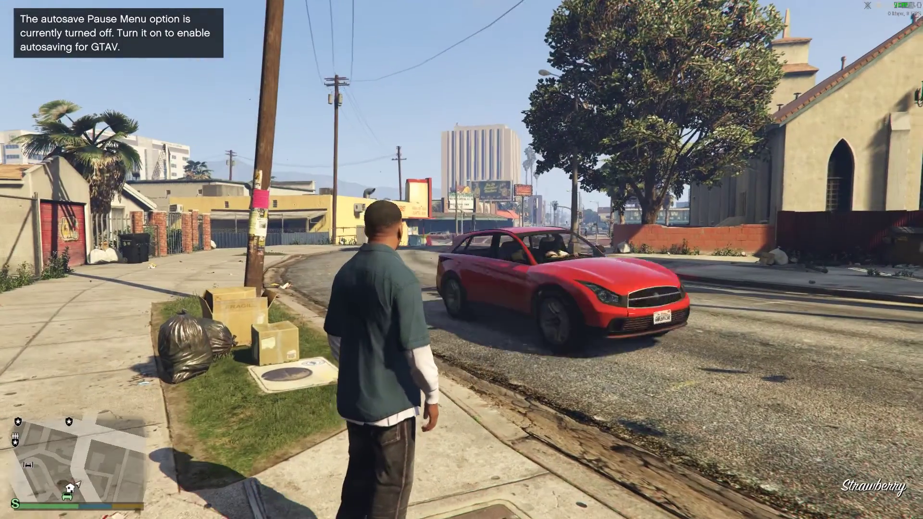
key(w)
key(w)
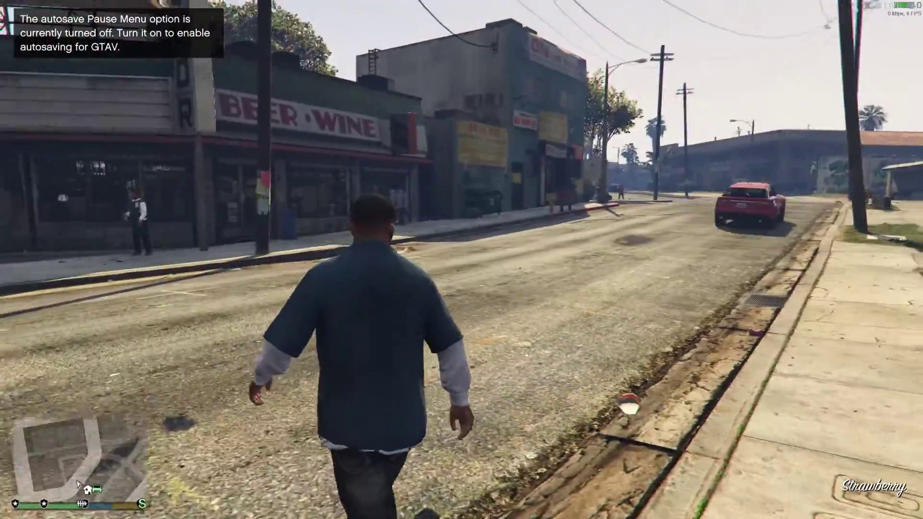
key(w)
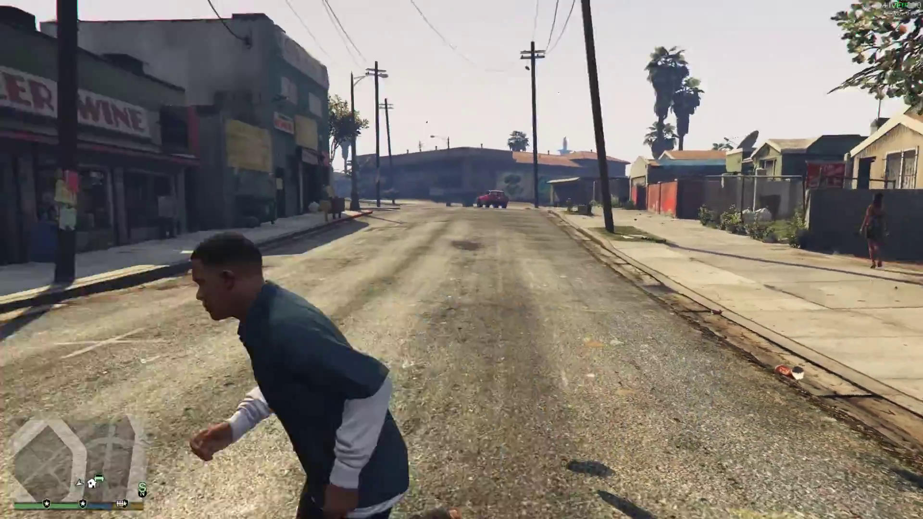
key(w)
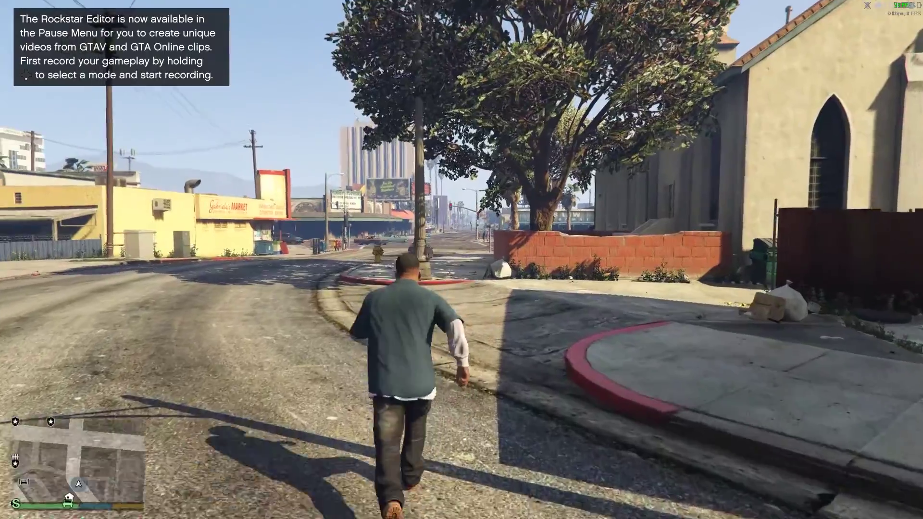
key(w)
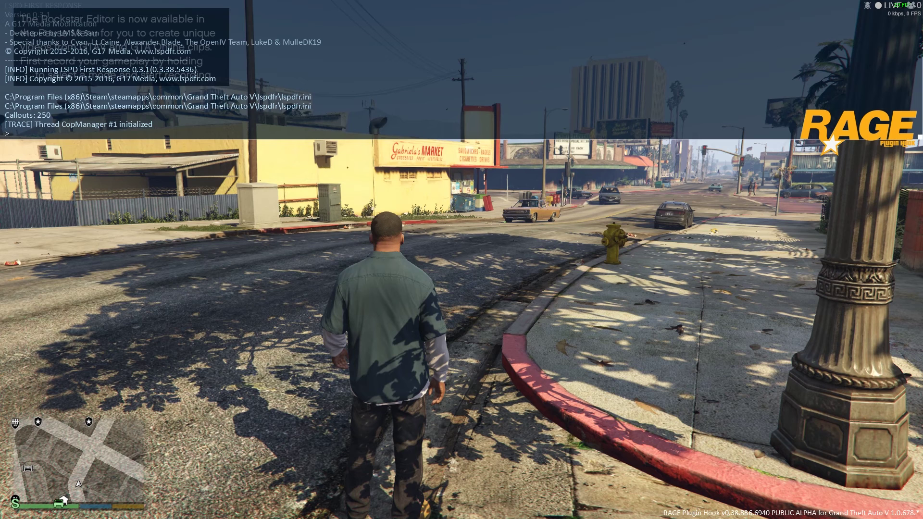
text(force)
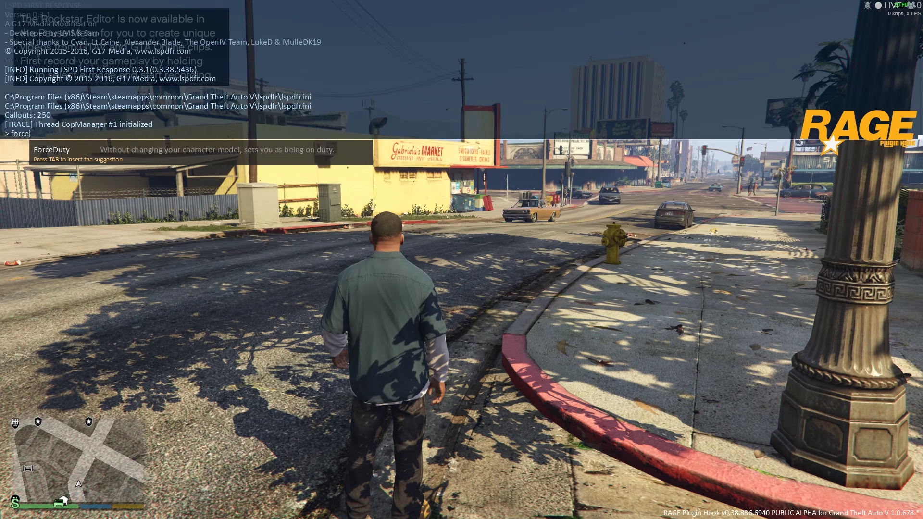
- Autocomplete and run ForceDuty in the RAGE console, then close the console
key(Tab)
key(Return)
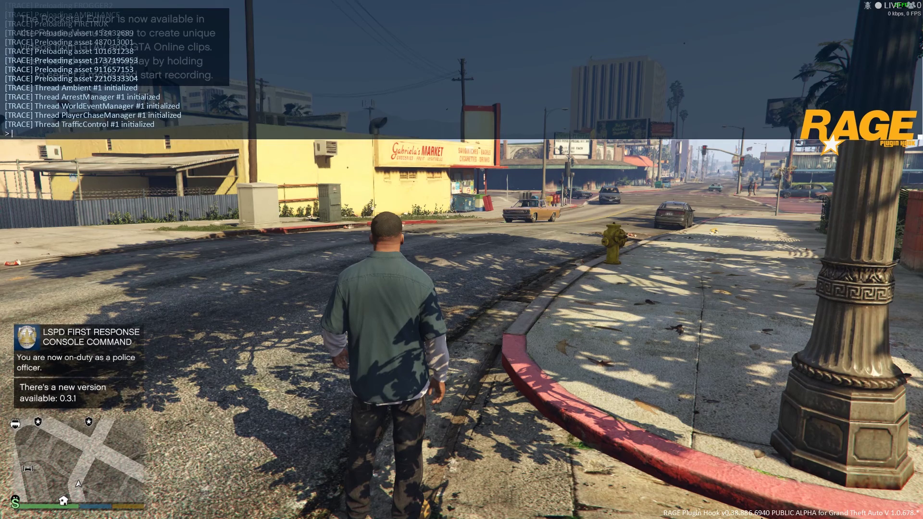
key(F4)
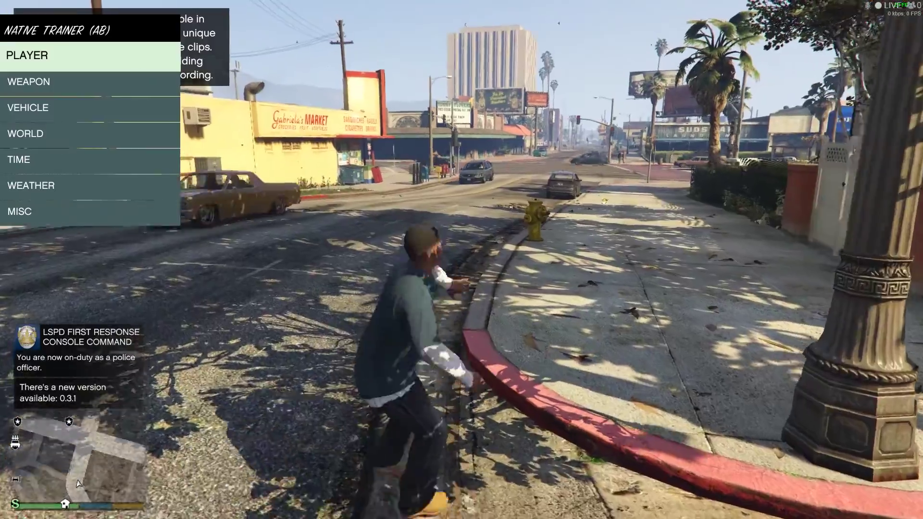
- Walk the uniformed officer along the streets until a La Puerta pursuit call arrives
key(w)
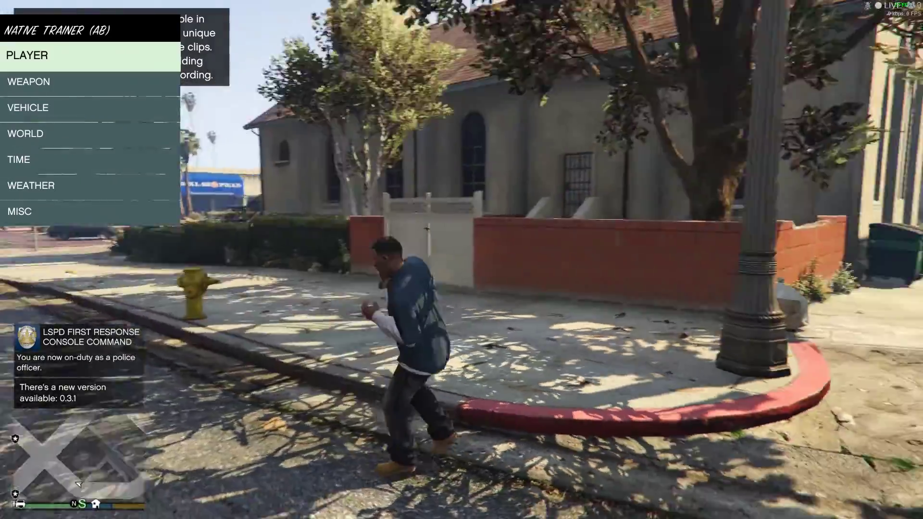
key(w)
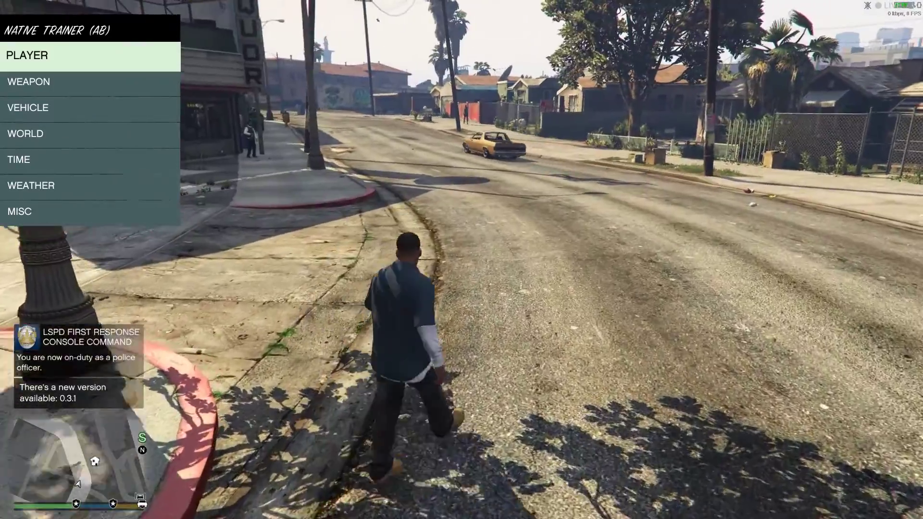
key(w)
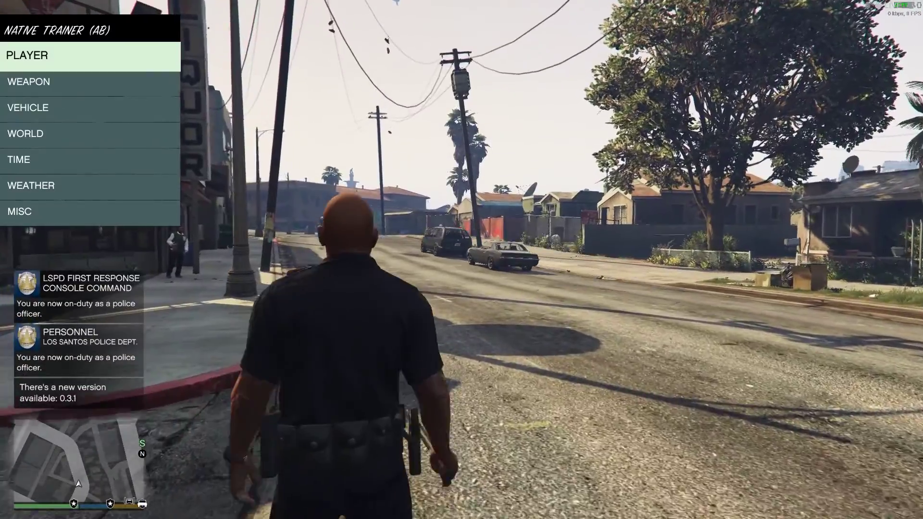
key(w)
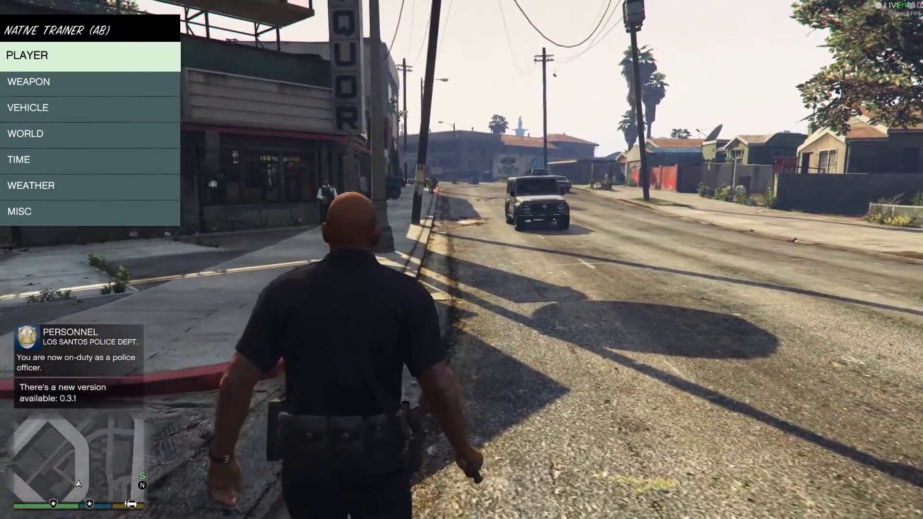
key(d)
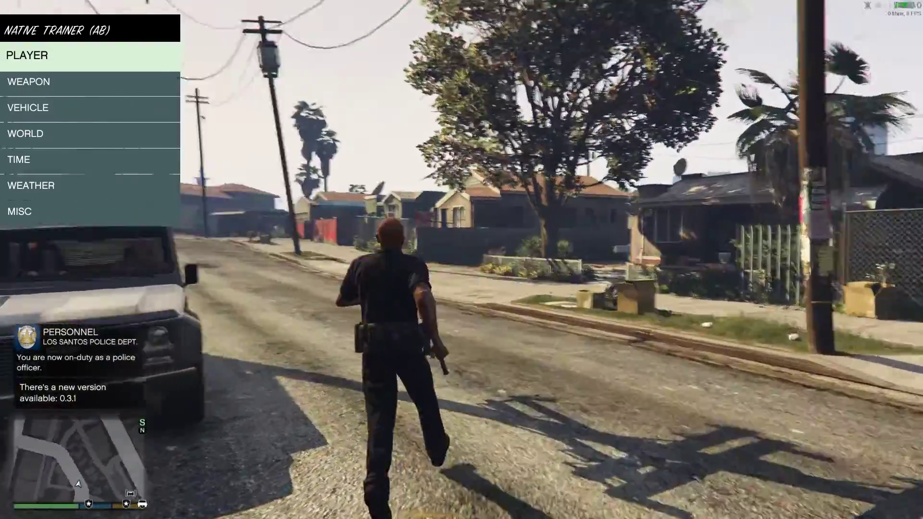
key(w)
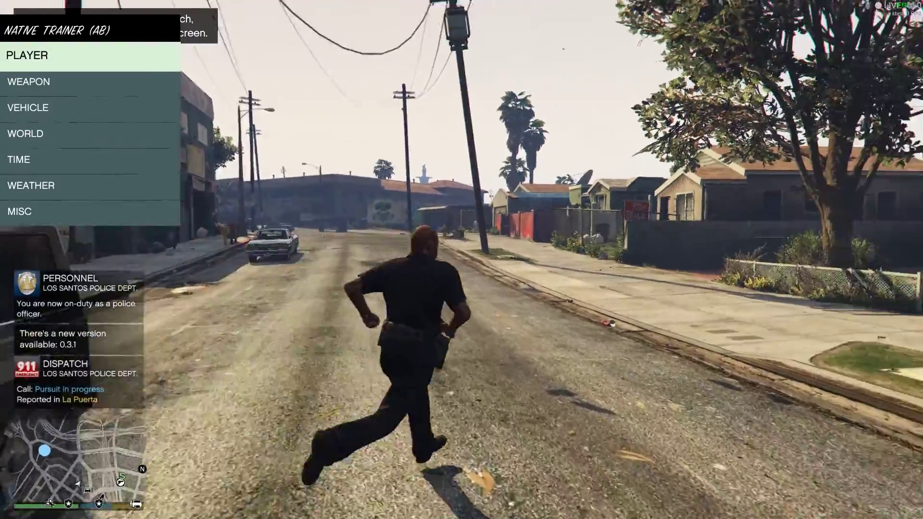
key(w)
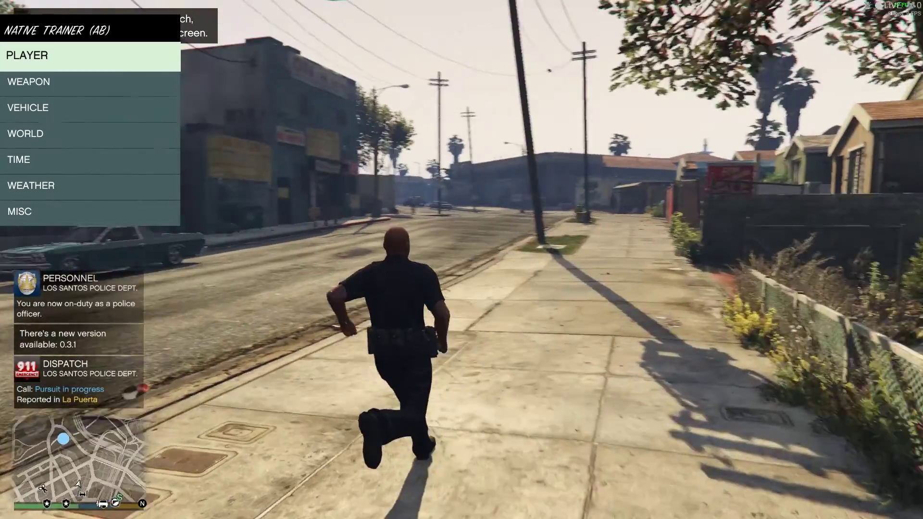